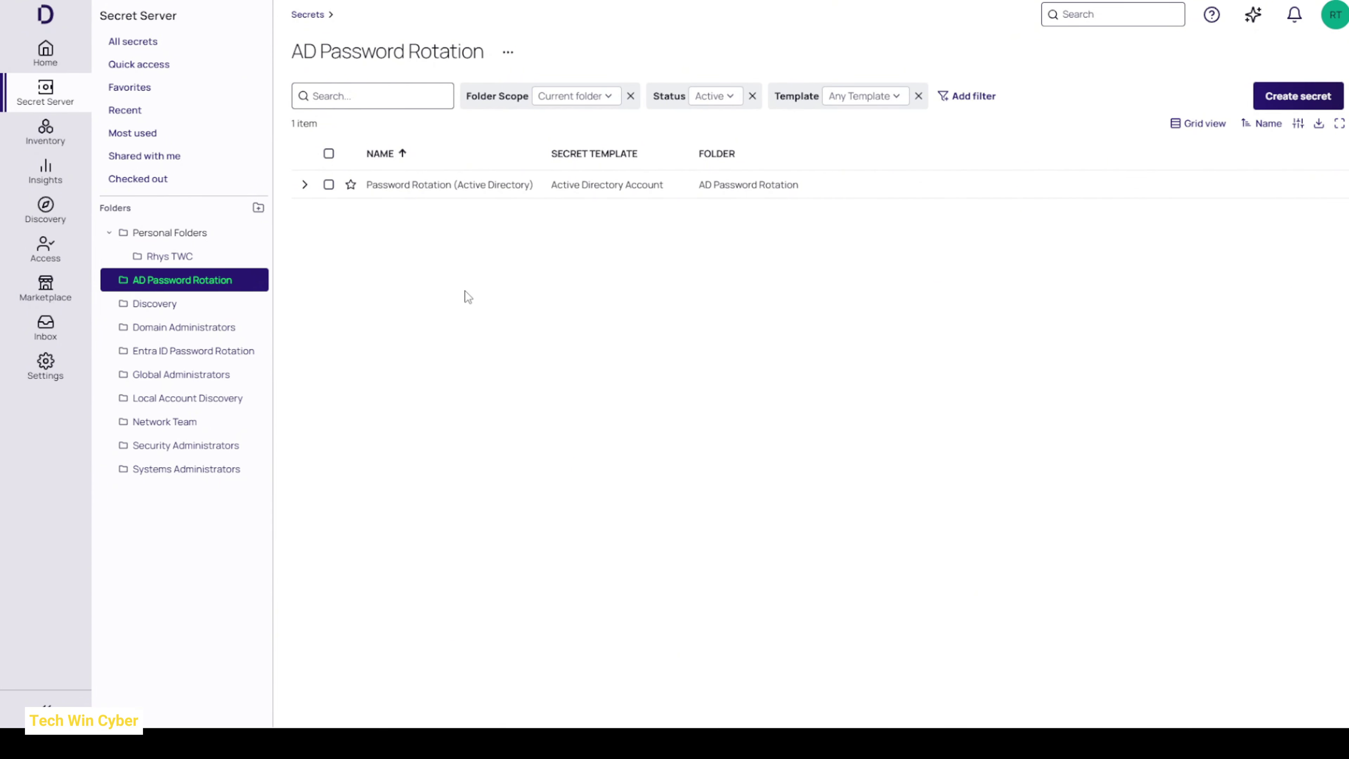
- Start a new Active Directory Account secret in the AD Password Rotation folder, naming it with the user's full name followed by "AD User"
{"action": "left_click", "coordinate": [1281, 103]}
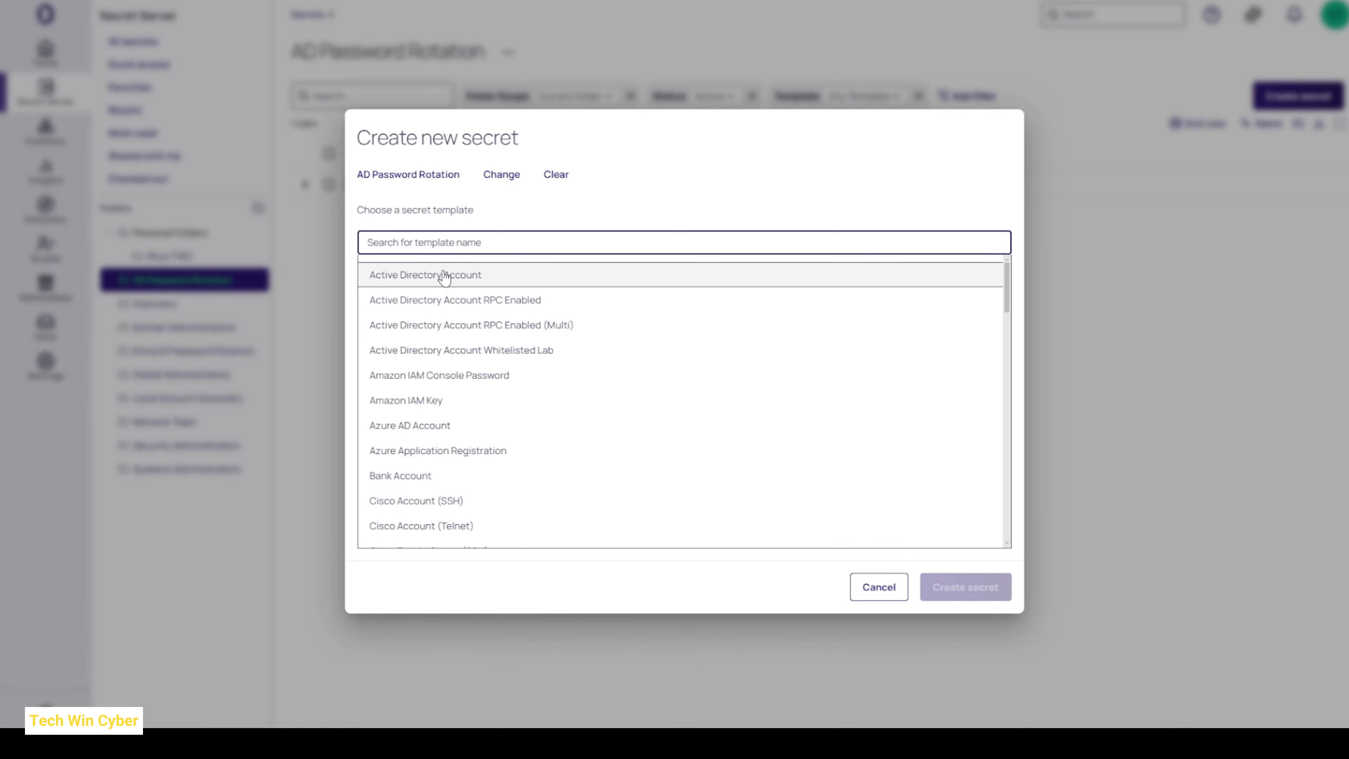
{"action": "left_click", "coordinate": [430, 274]}
{"action": "left_click", "coordinate": [588, 245]}
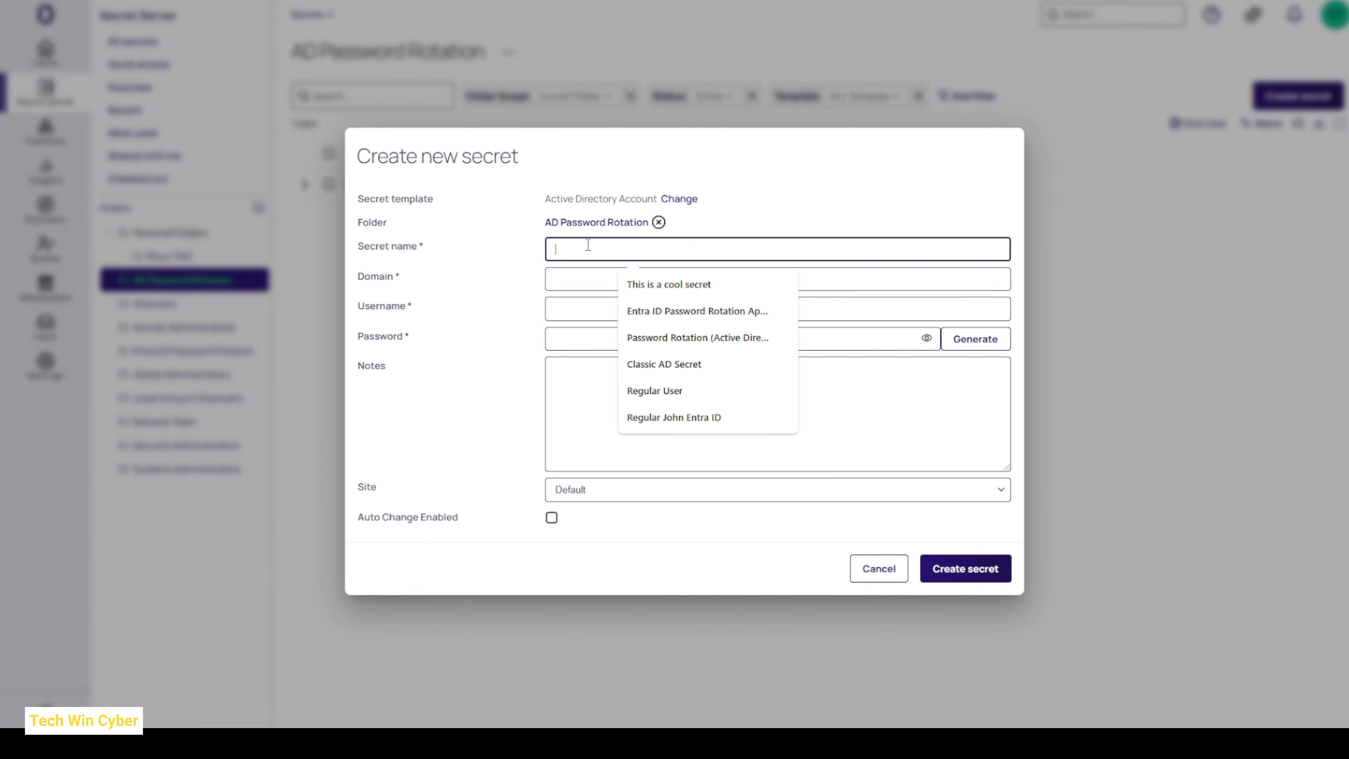
{"action": "type", "text": "Daffie "}
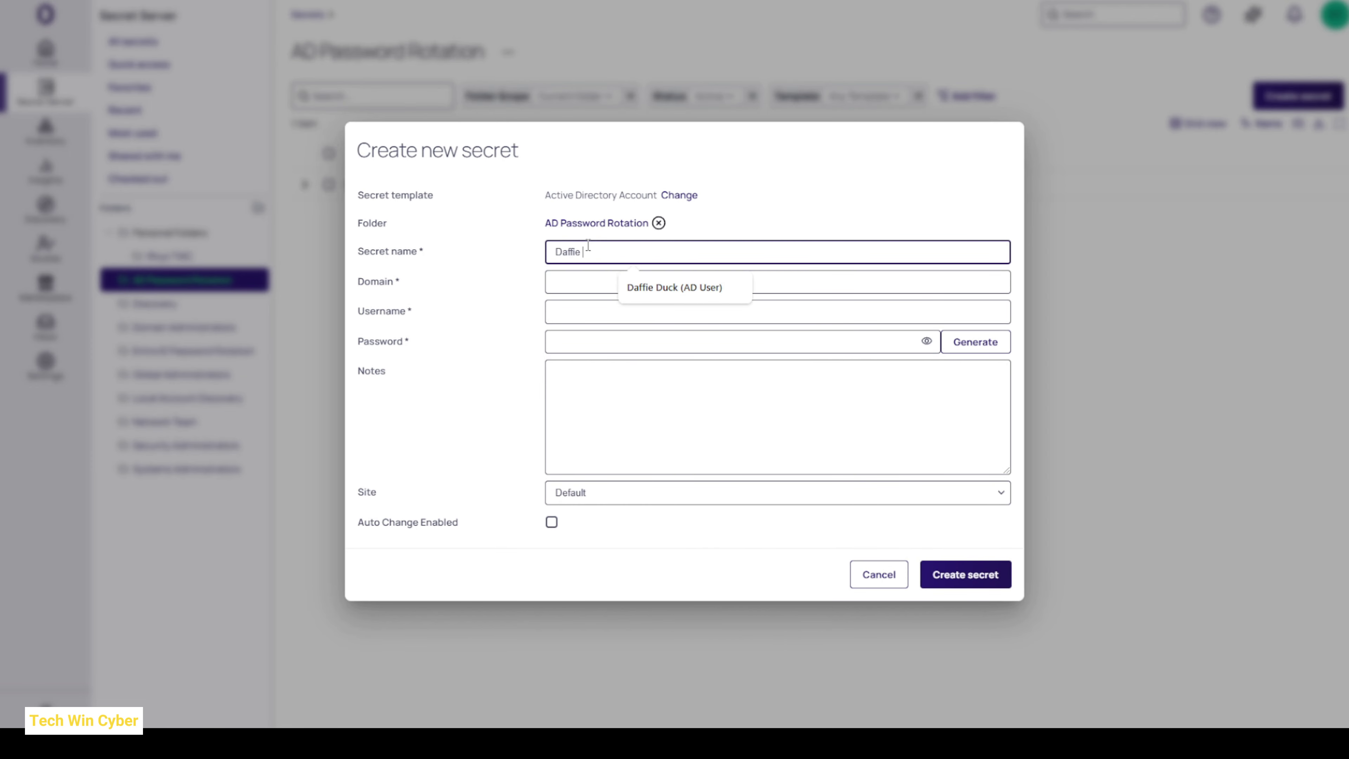
{"action": "type", "text": "Duck AD"}
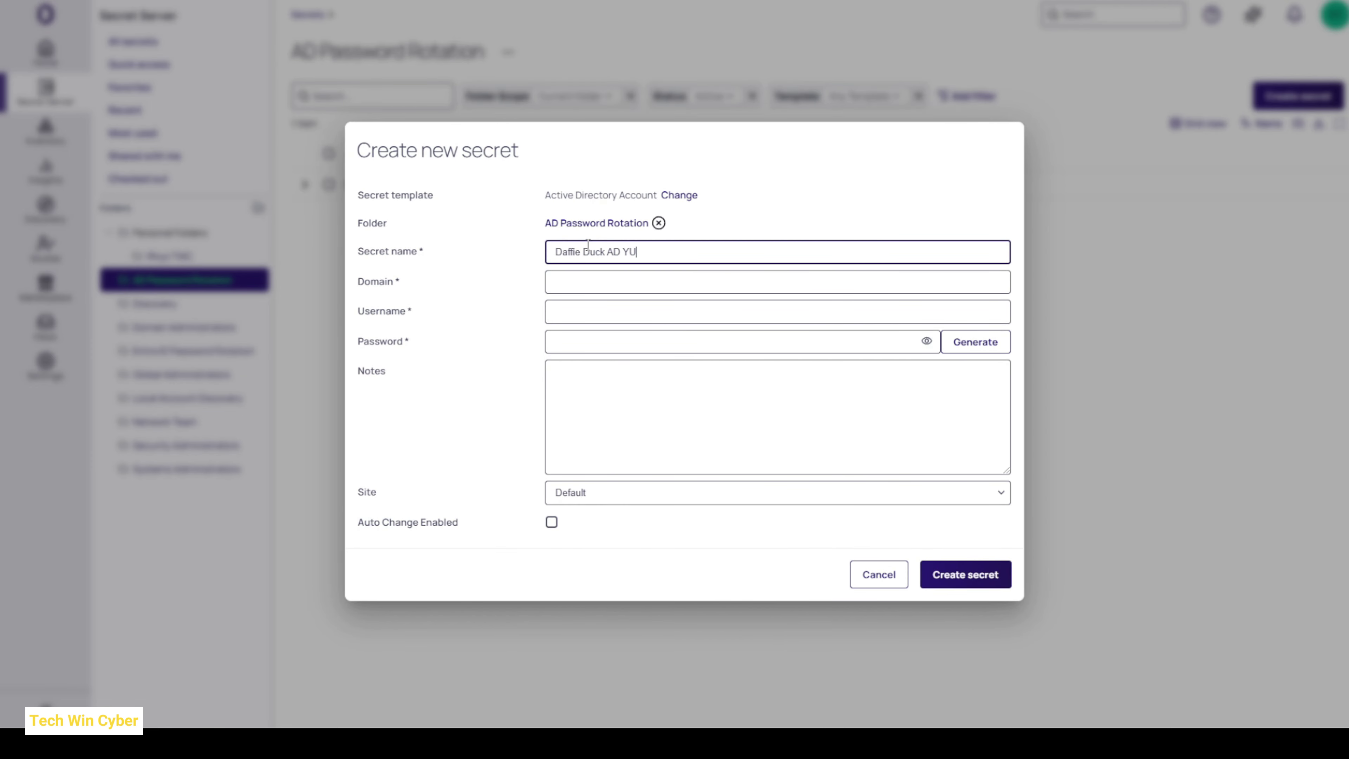
{"action": "type", "text": " User"}
- Set the new secret's domain to techwincyber.com and enter the AD account's username
{"action": "key", "text": "Tab"}
{"action": "type", "text": "t"}
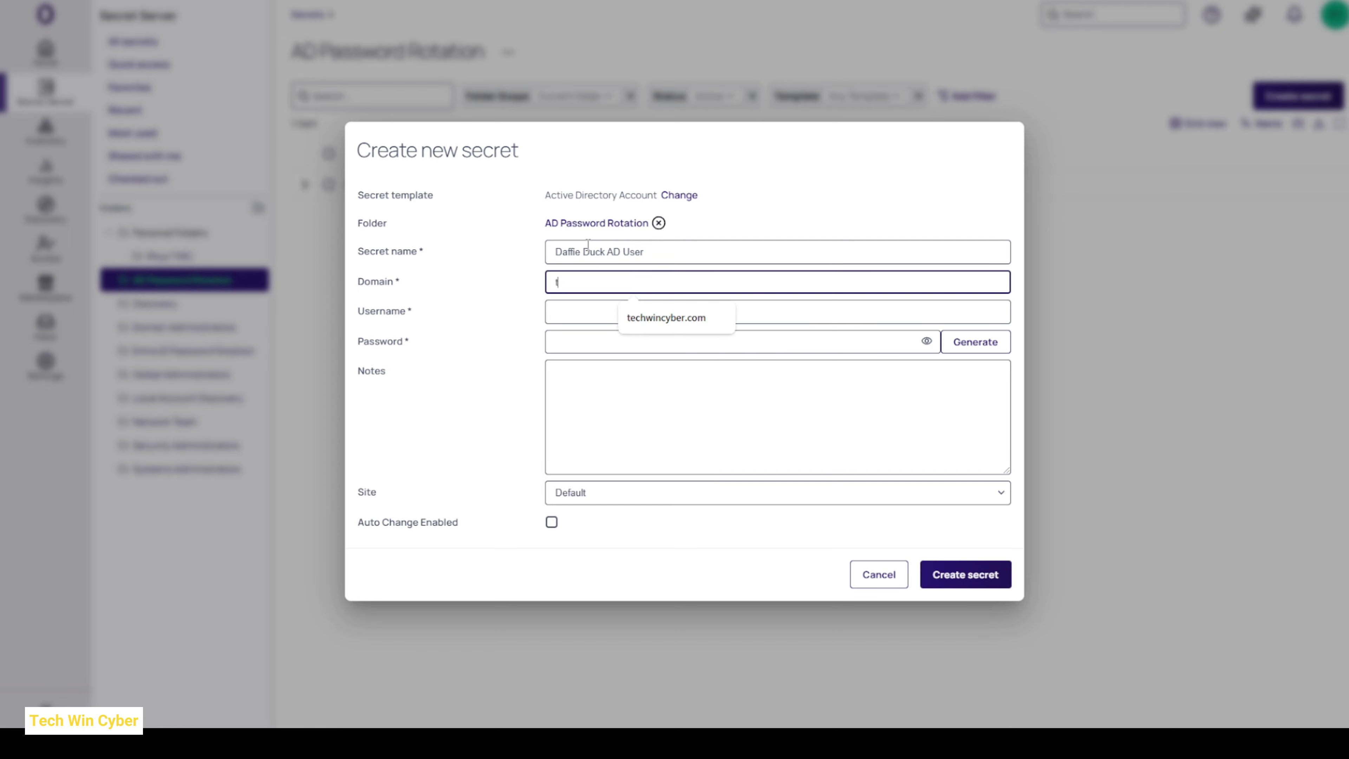
{"action": "type", "text": "echwincyber.com"}
{"action": "key", "text": "Tab"}
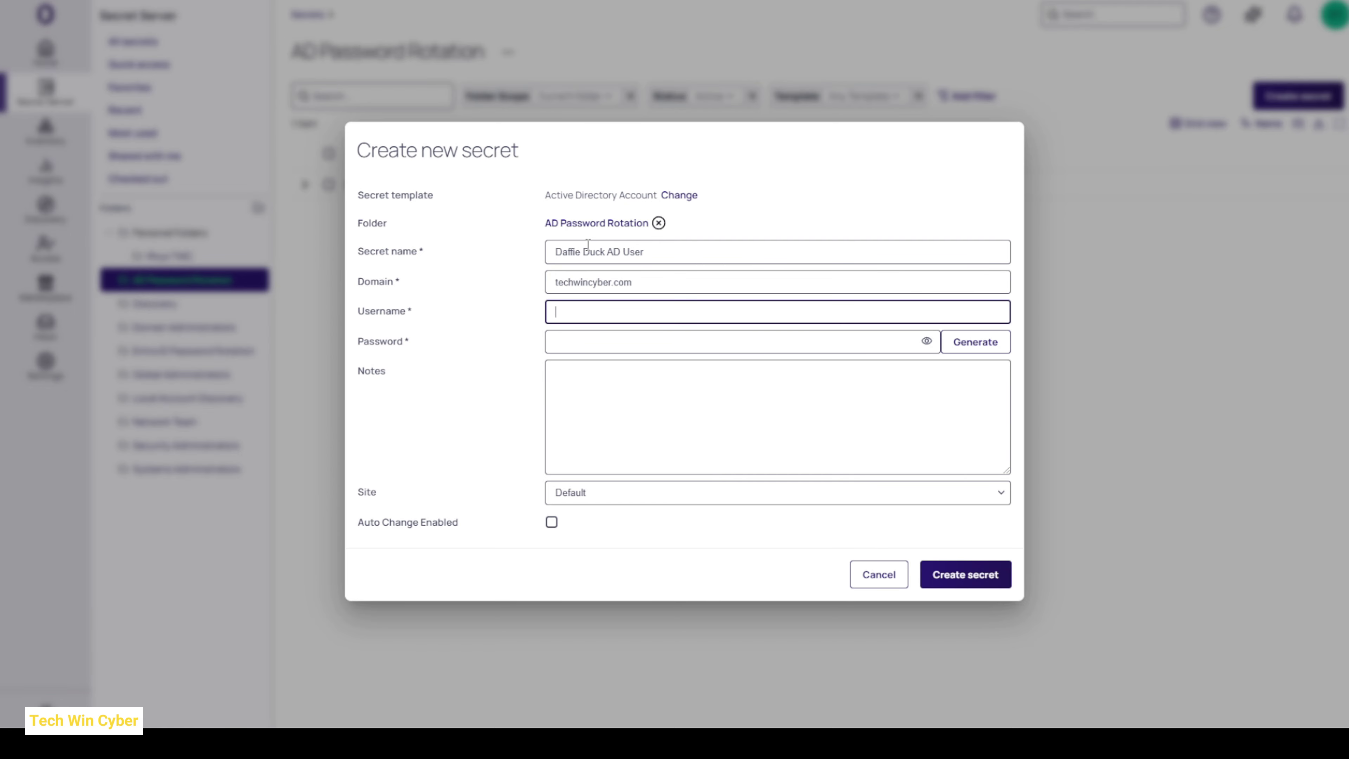
{"action": "type", "text": "daf"}
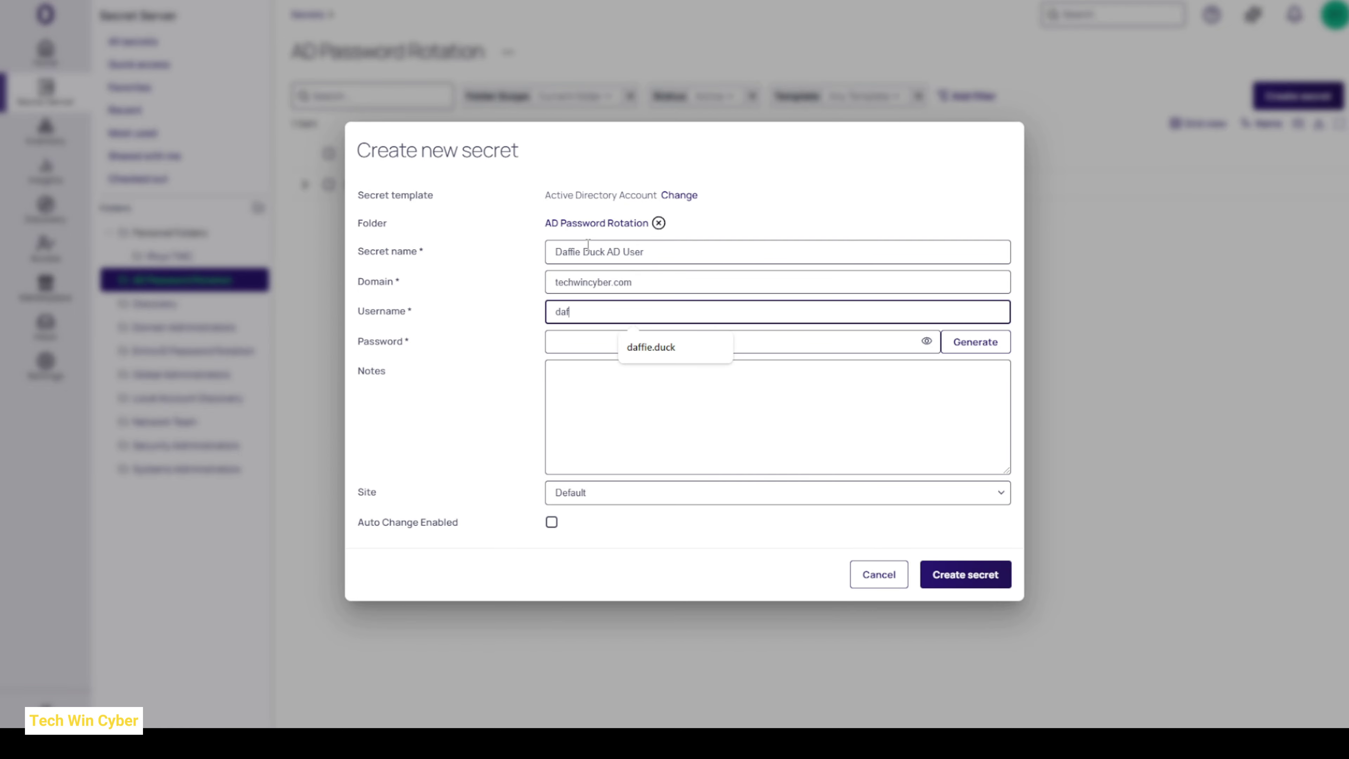
{"action": "type", "text": "fie.duck"}
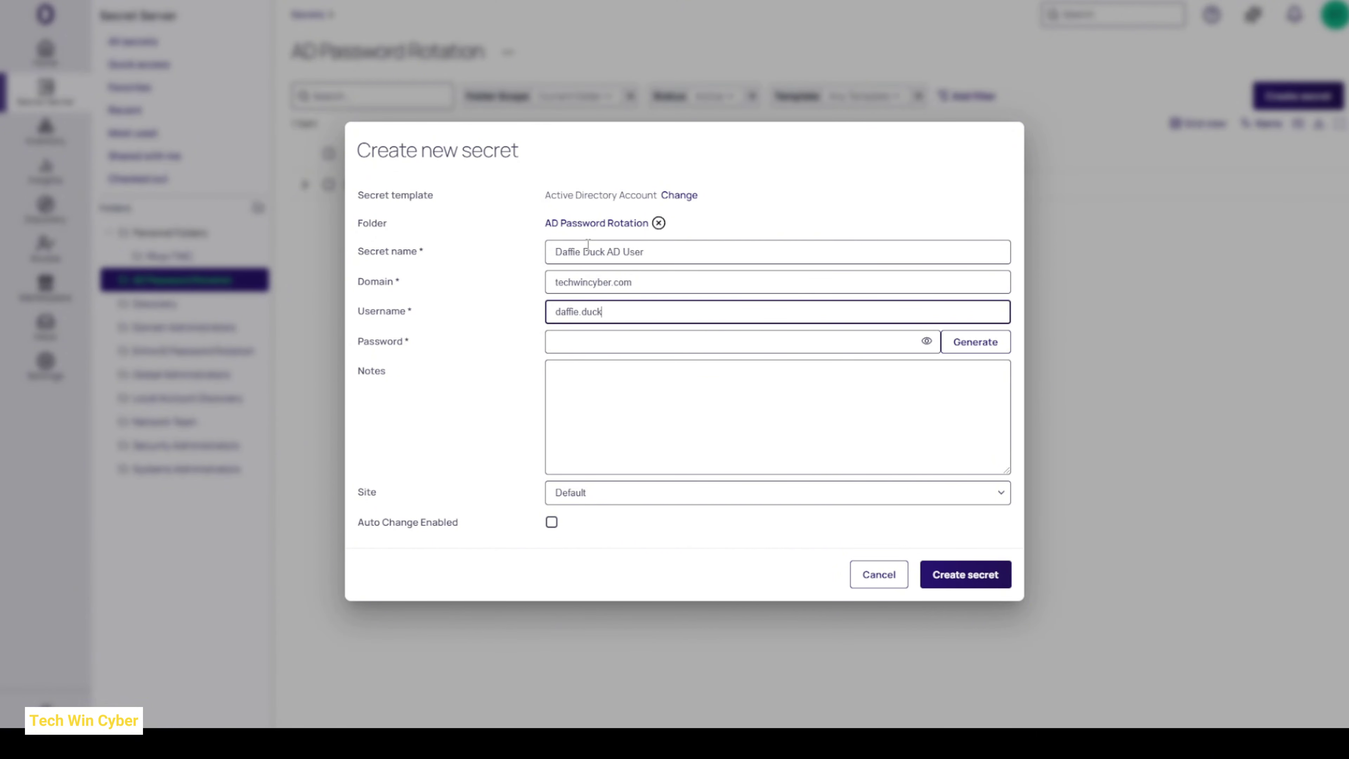
- Enter the account password, assign the secret to the TWCSite site, and create it
{"action": "left_click", "coordinate": [598, 342]}
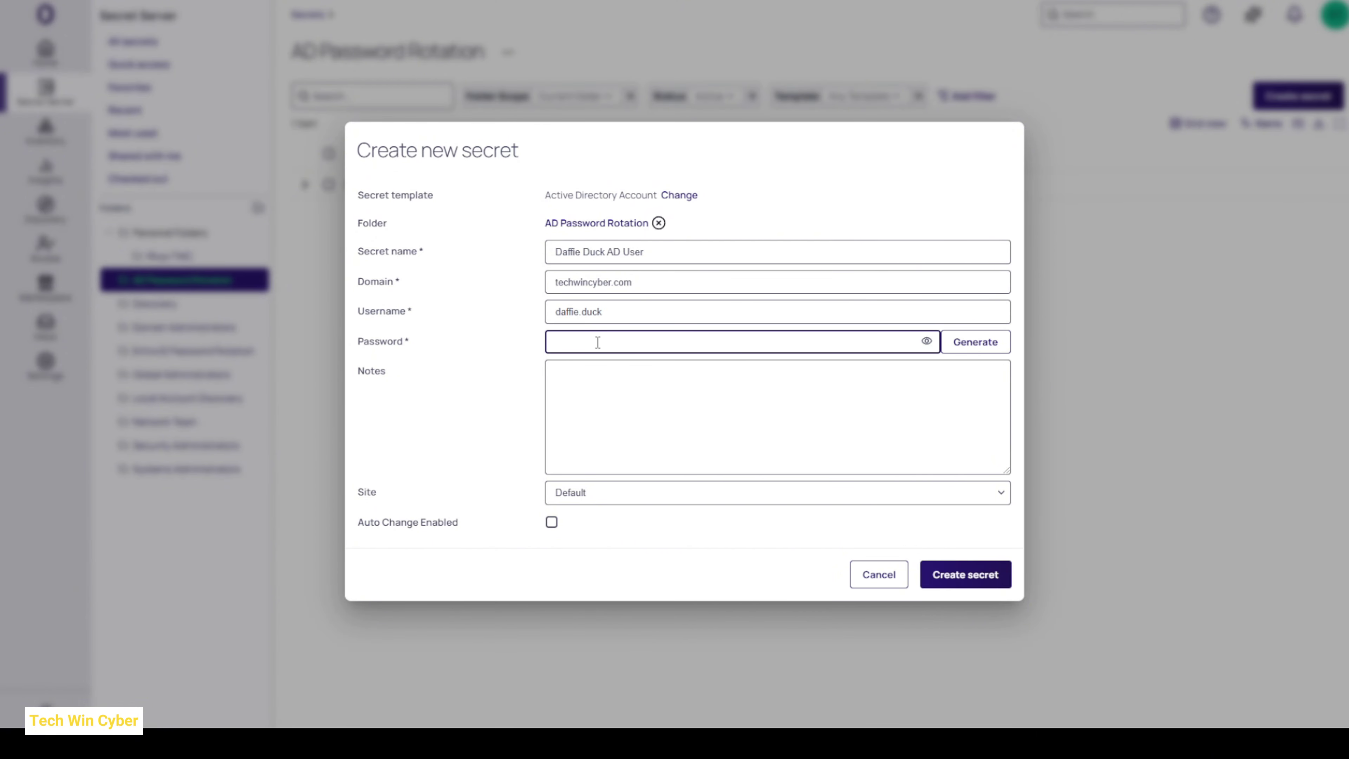
{"action": "type", "text": "************"}
{"action": "left_click", "coordinate": [611, 492]}
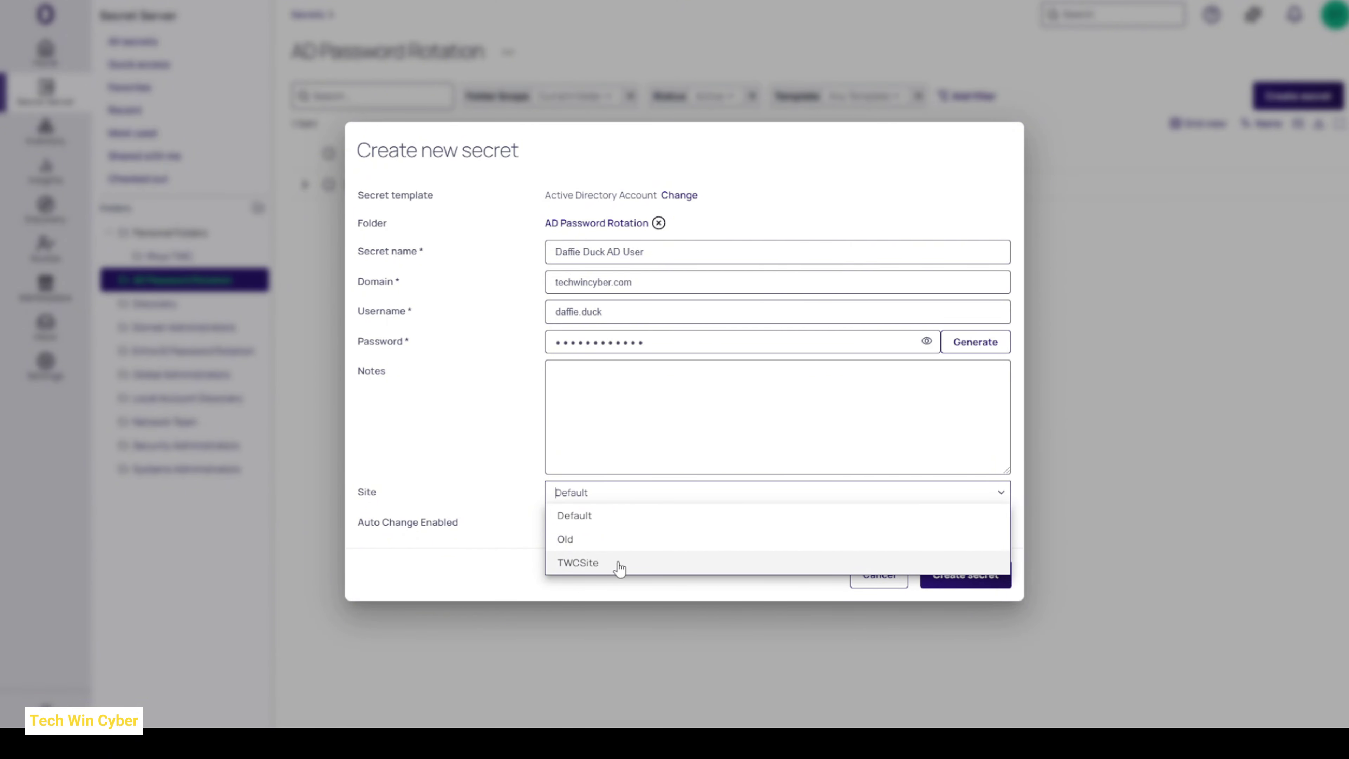
{"action": "left_click", "coordinate": [619, 566]}
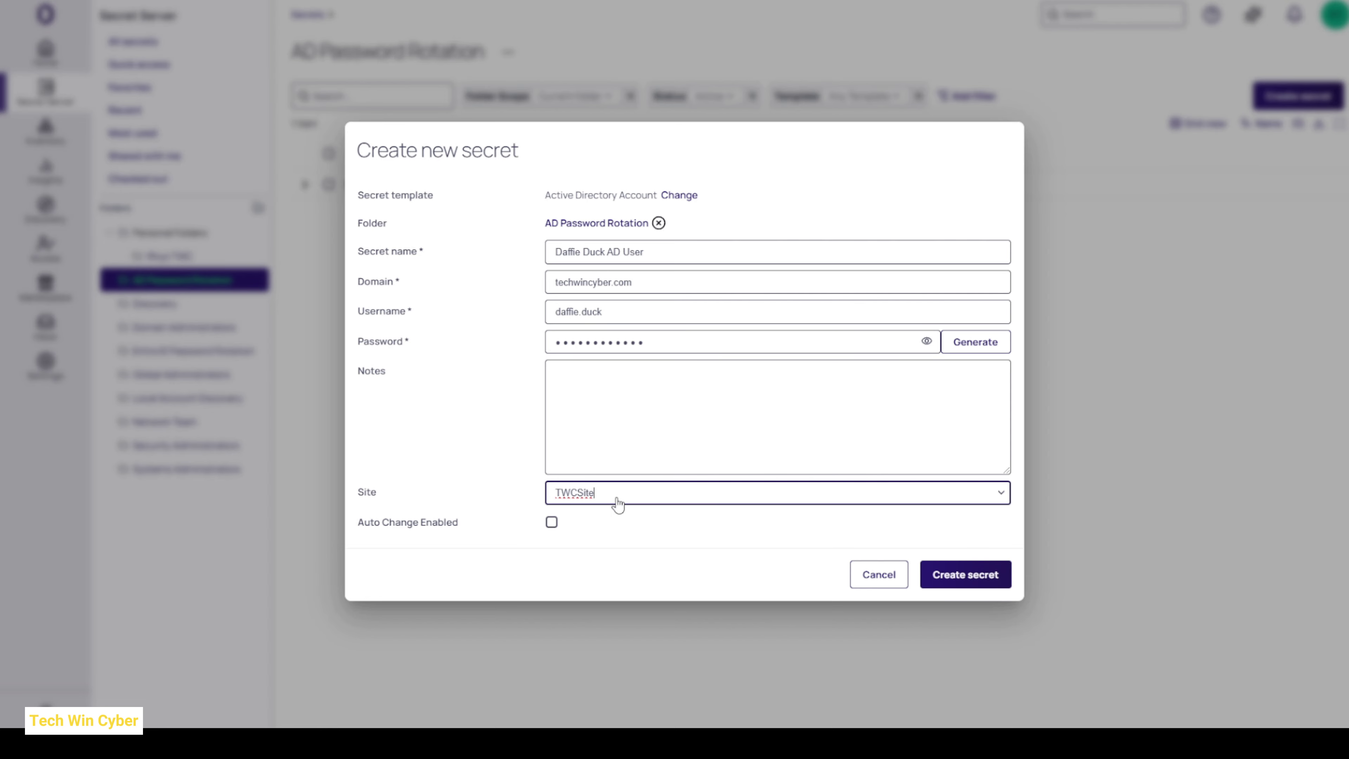
{"action": "left_click", "coordinate": [961, 575]}
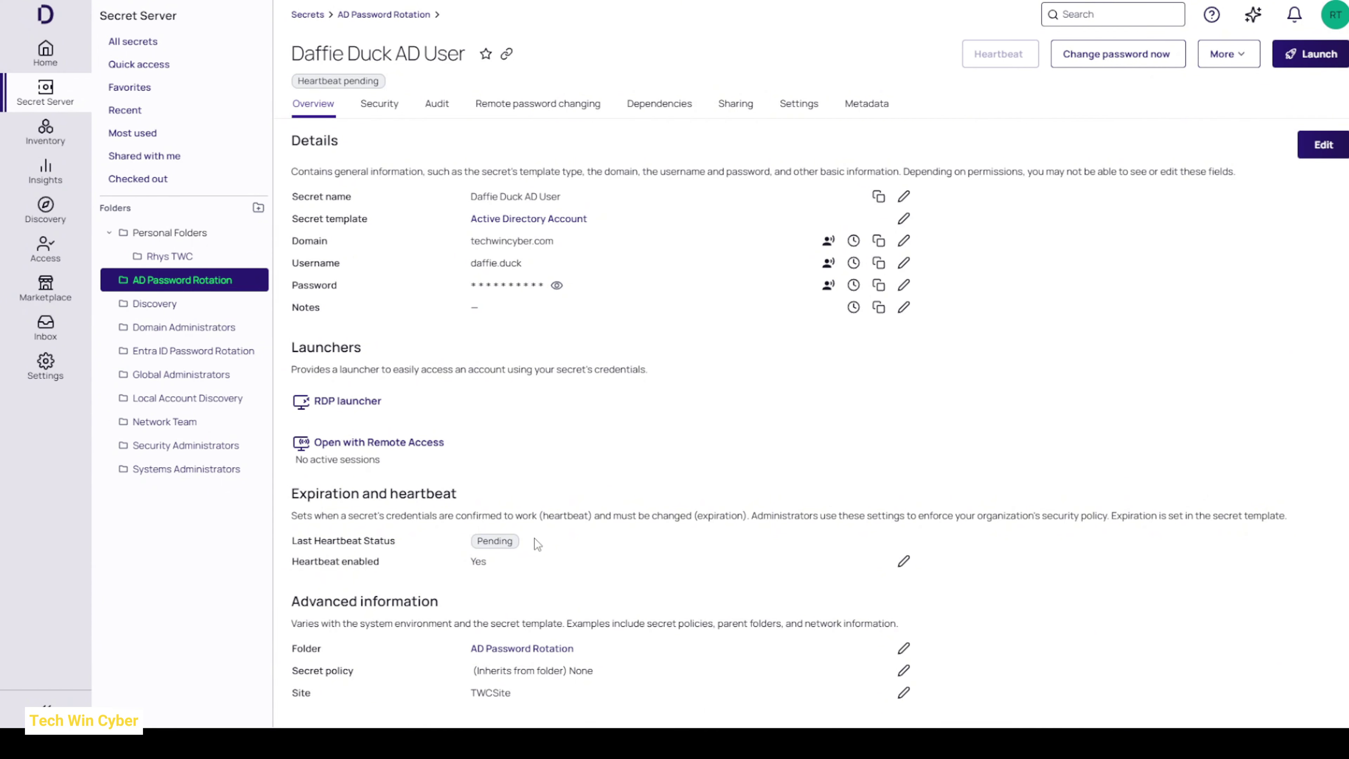
- Set the secret's remote password changing to use privileged account credentials from the Password Rotation (Active Directory) secret
{"action": "left_click", "coordinate": [569, 117]}
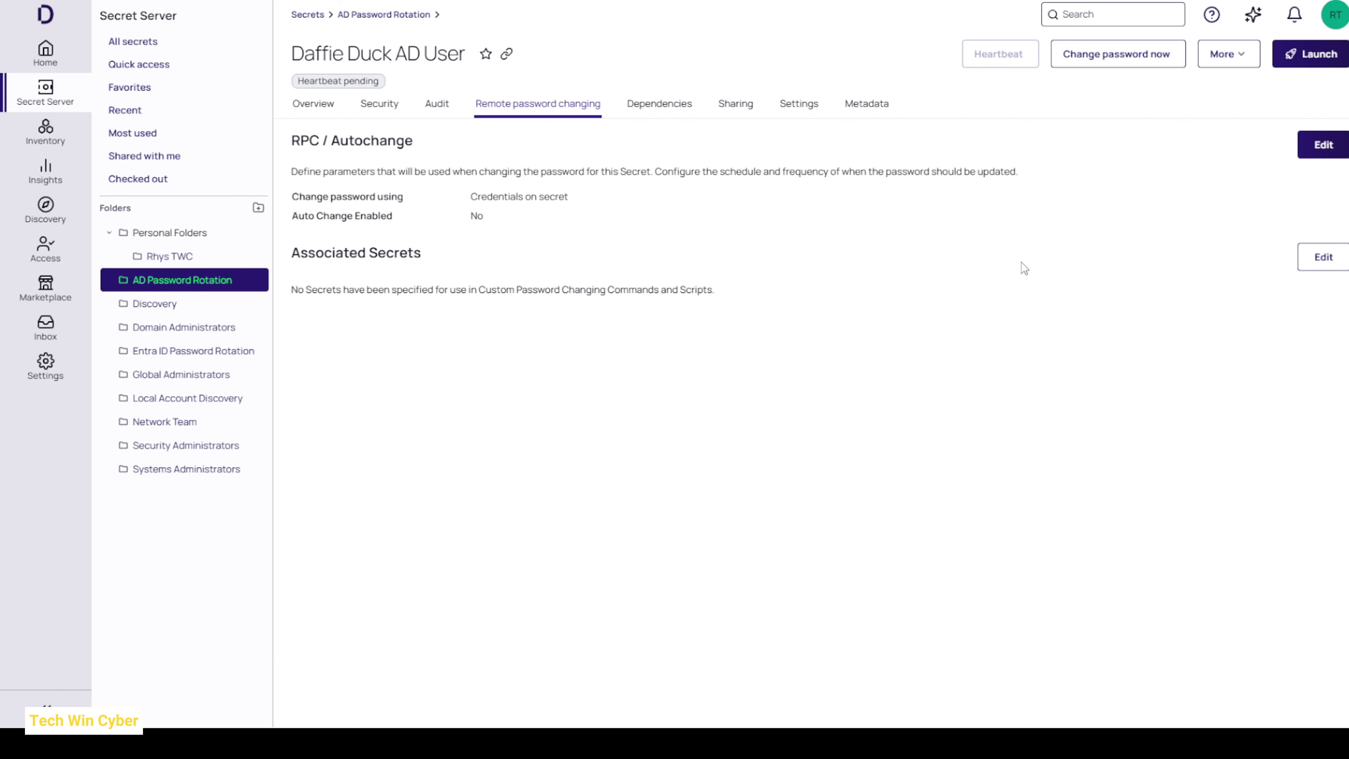
{"action": "left_click", "coordinate": [1316, 147]}
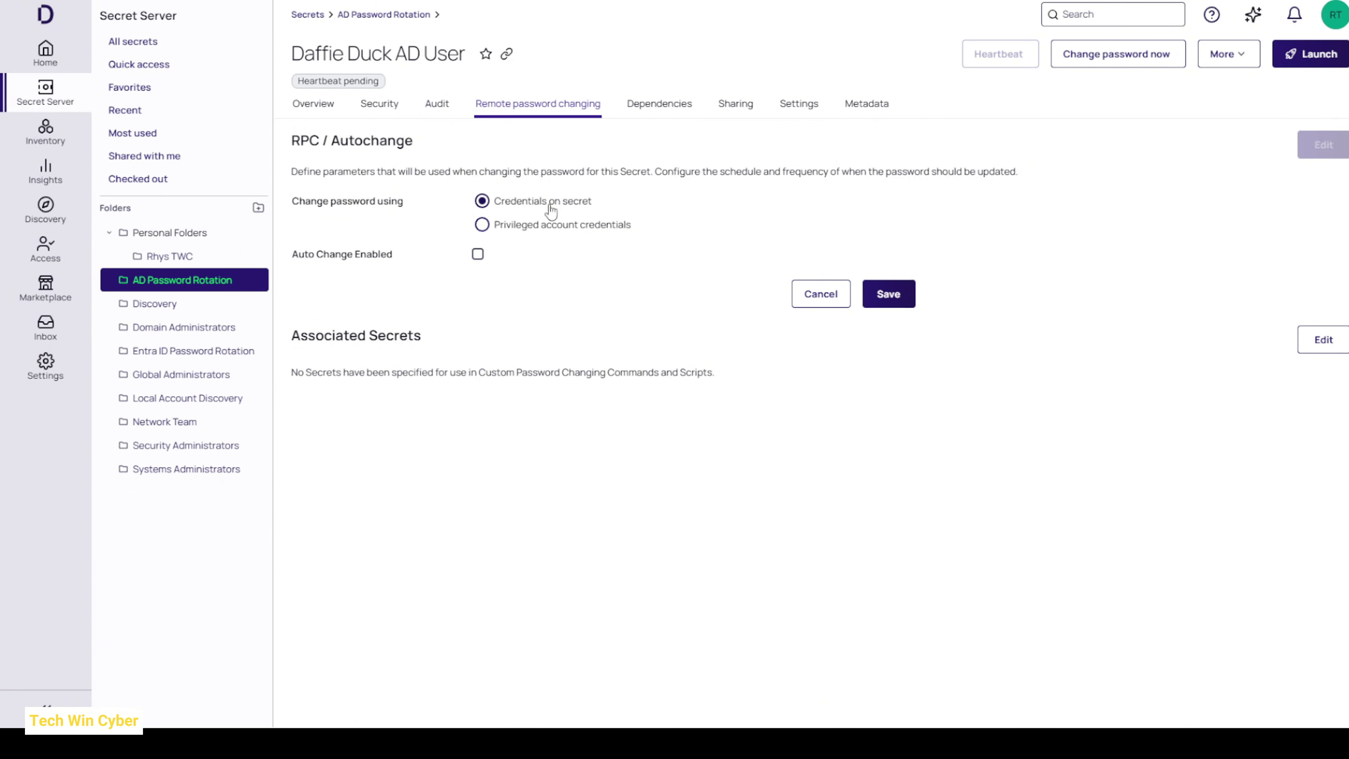
{"action": "left_click", "coordinate": [545, 227]}
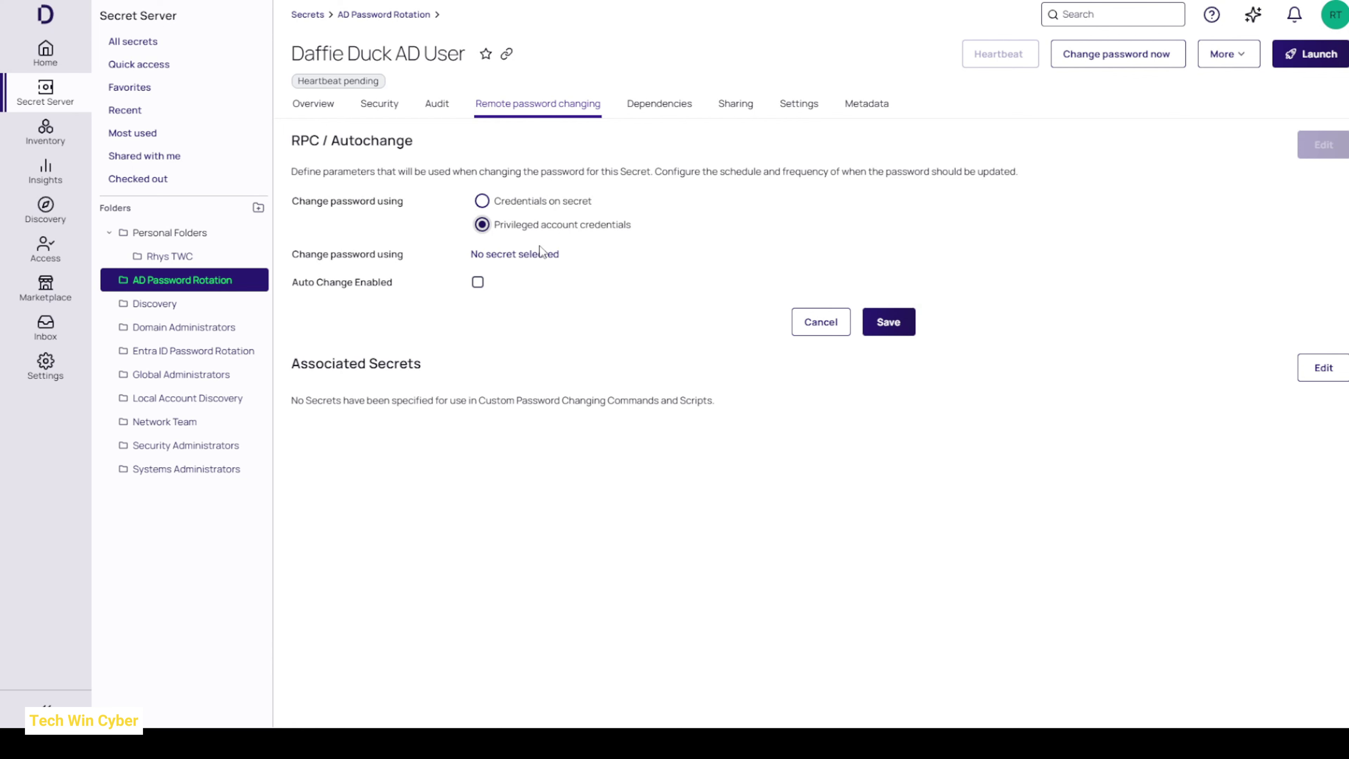
{"action": "left_click", "coordinate": [538, 256]}
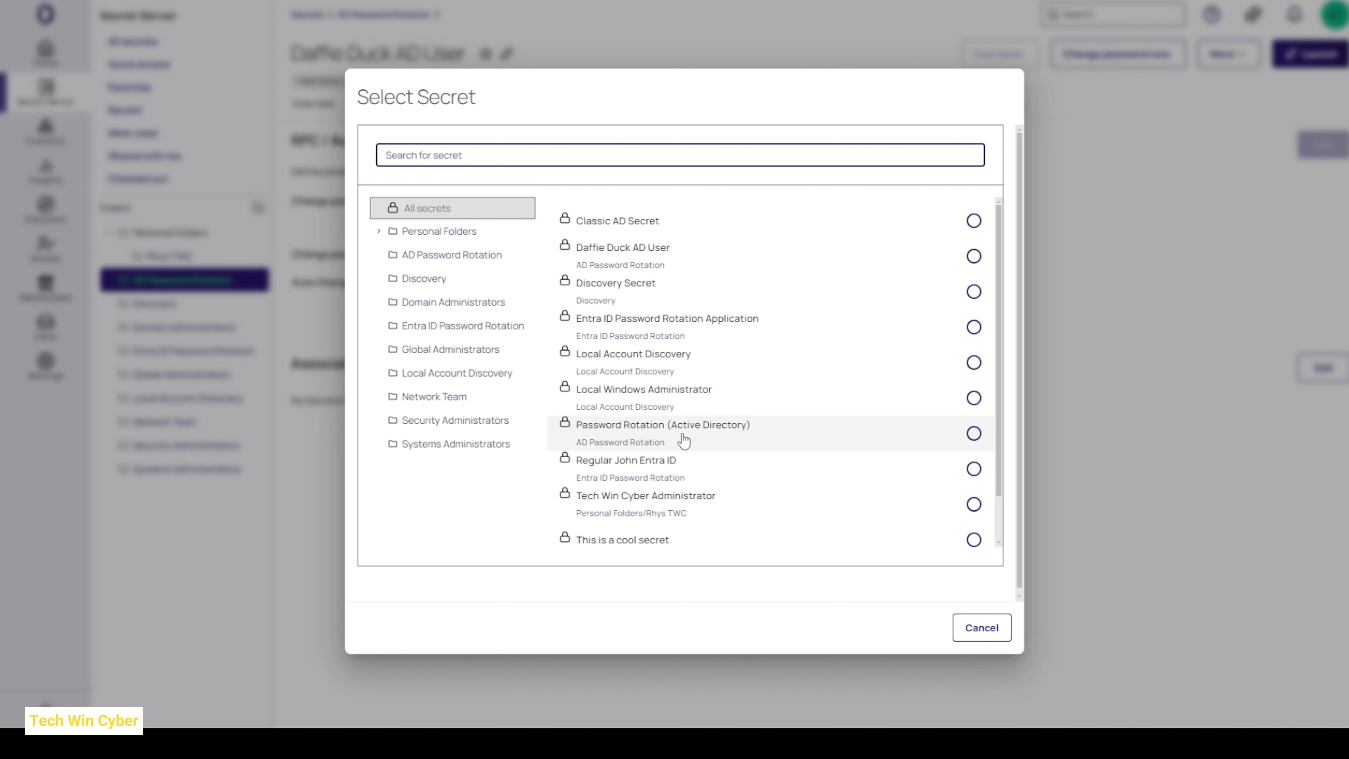
{"action": "left_click", "coordinate": [645, 439]}
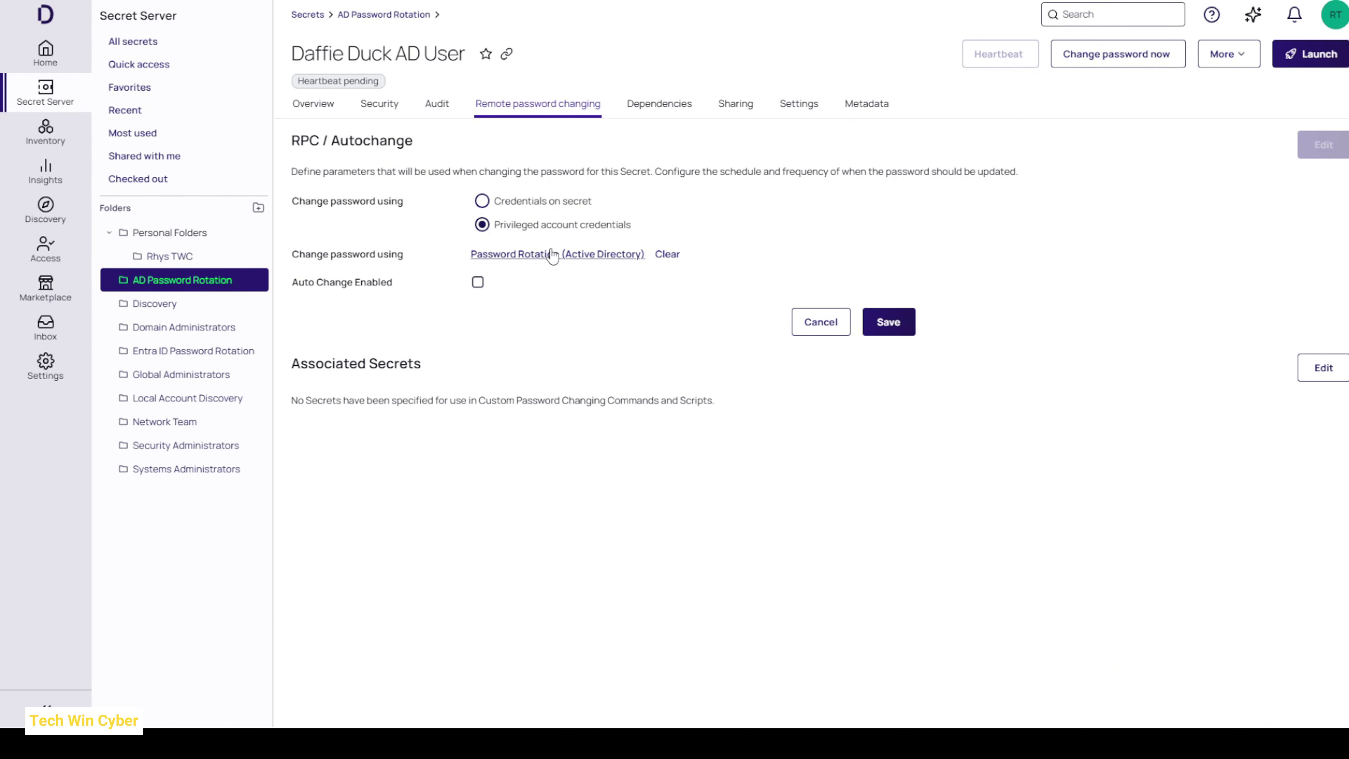
- Enable auto change on a daily schedule, changing the password every 1 day starting on 01/06/2025
{"action": "mouse_move", "coordinate": [322, 287]}
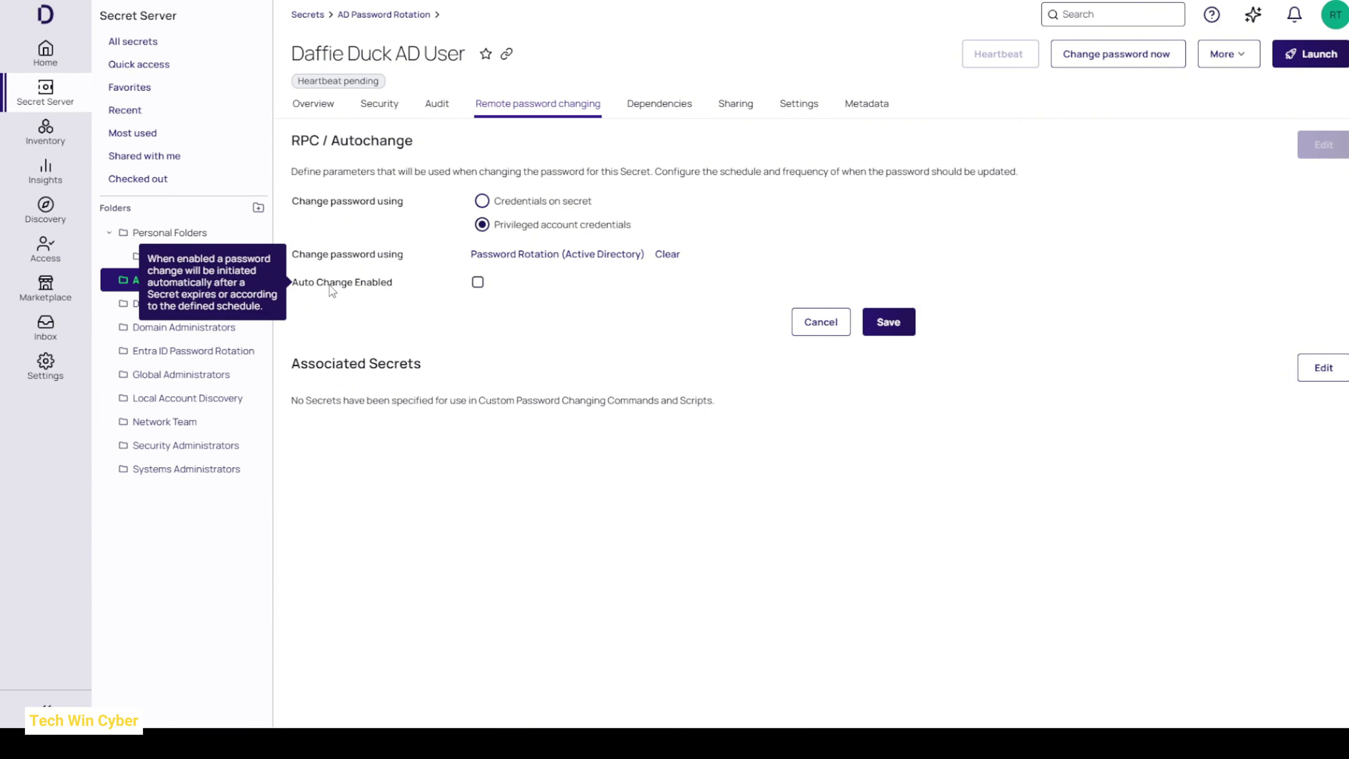
{"action": "left_click", "coordinate": [480, 285]}
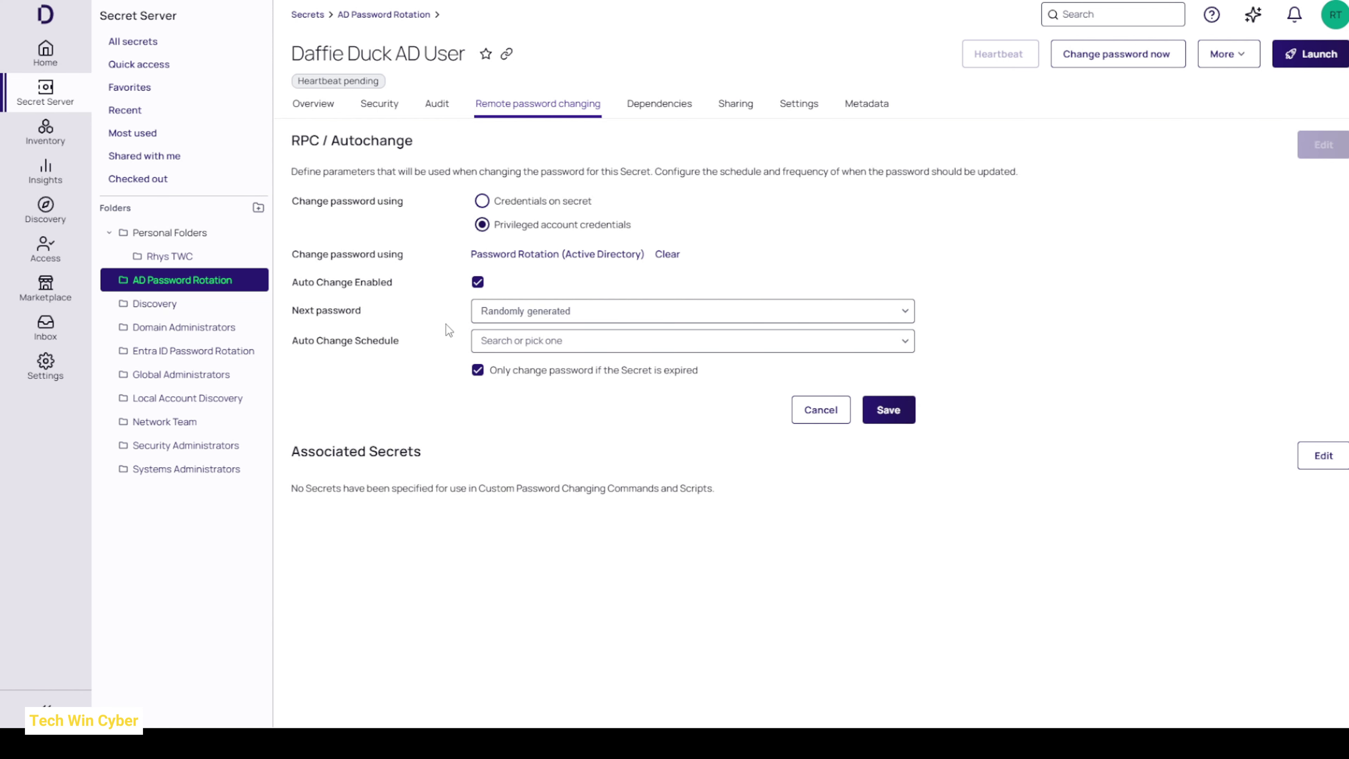
{"action": "left_click", "coordinate": [538, 346]}
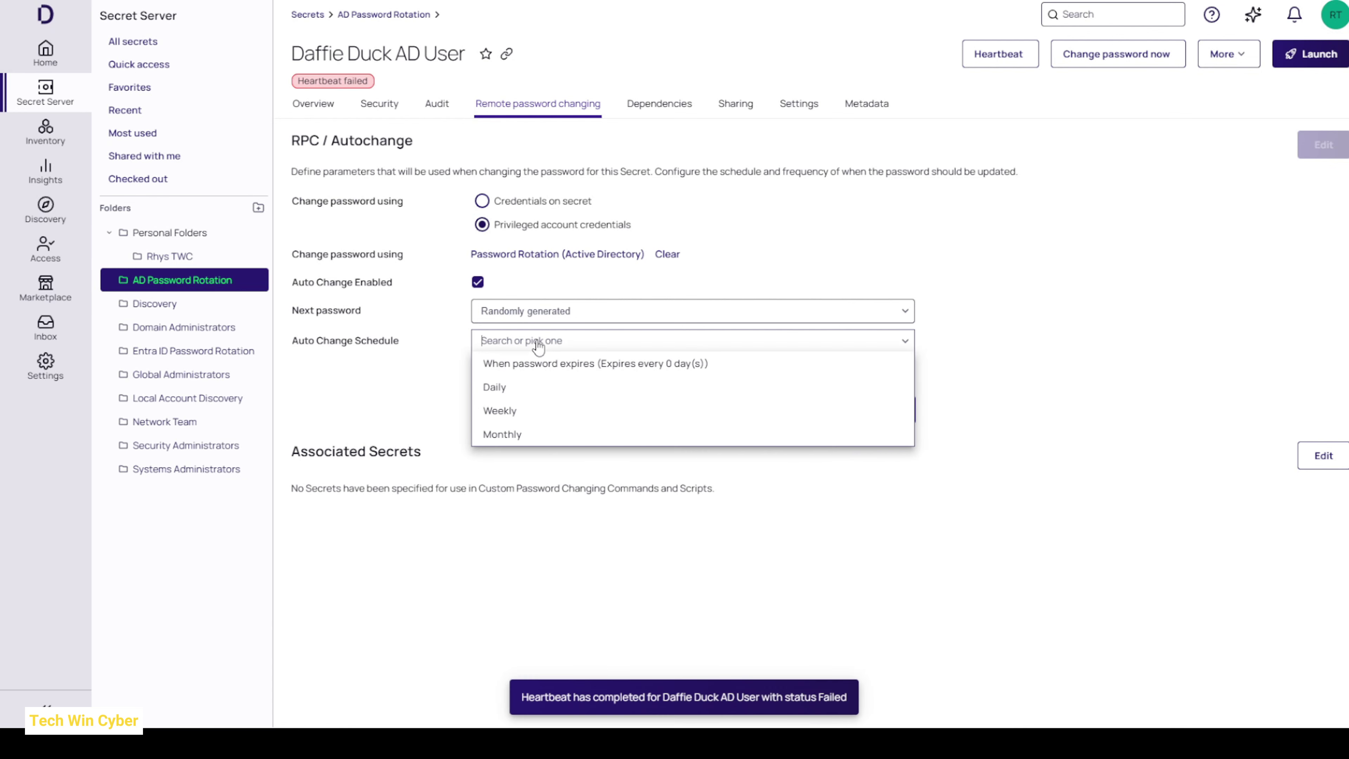
{"action": "left_click", "coordinate": [561, 388]}
{"action": "left_click", "coordinate": [513, 369]}
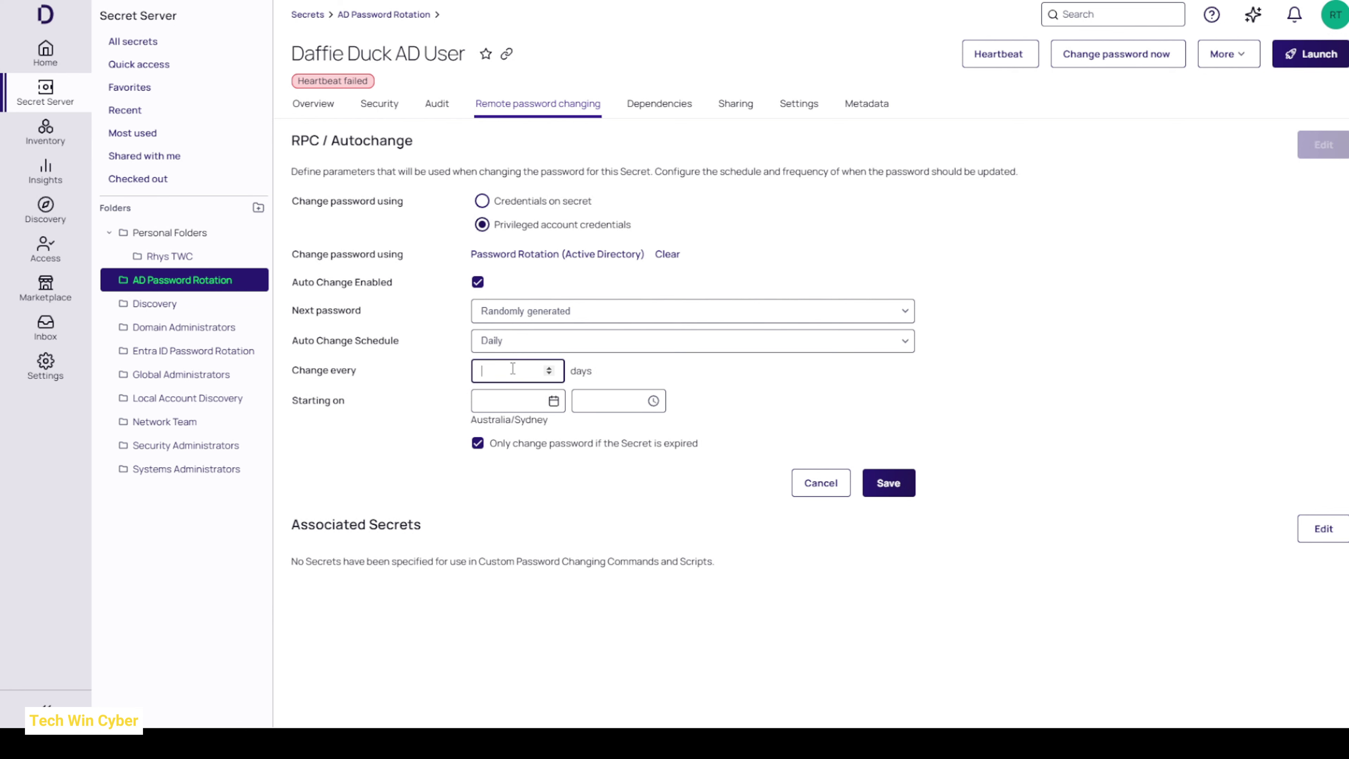
{"action": "type", "text": "1"}
{"action": "left_click", "coordinate": [544, 408]}
{"action": "left_click", "coordinate": [522, 537]}
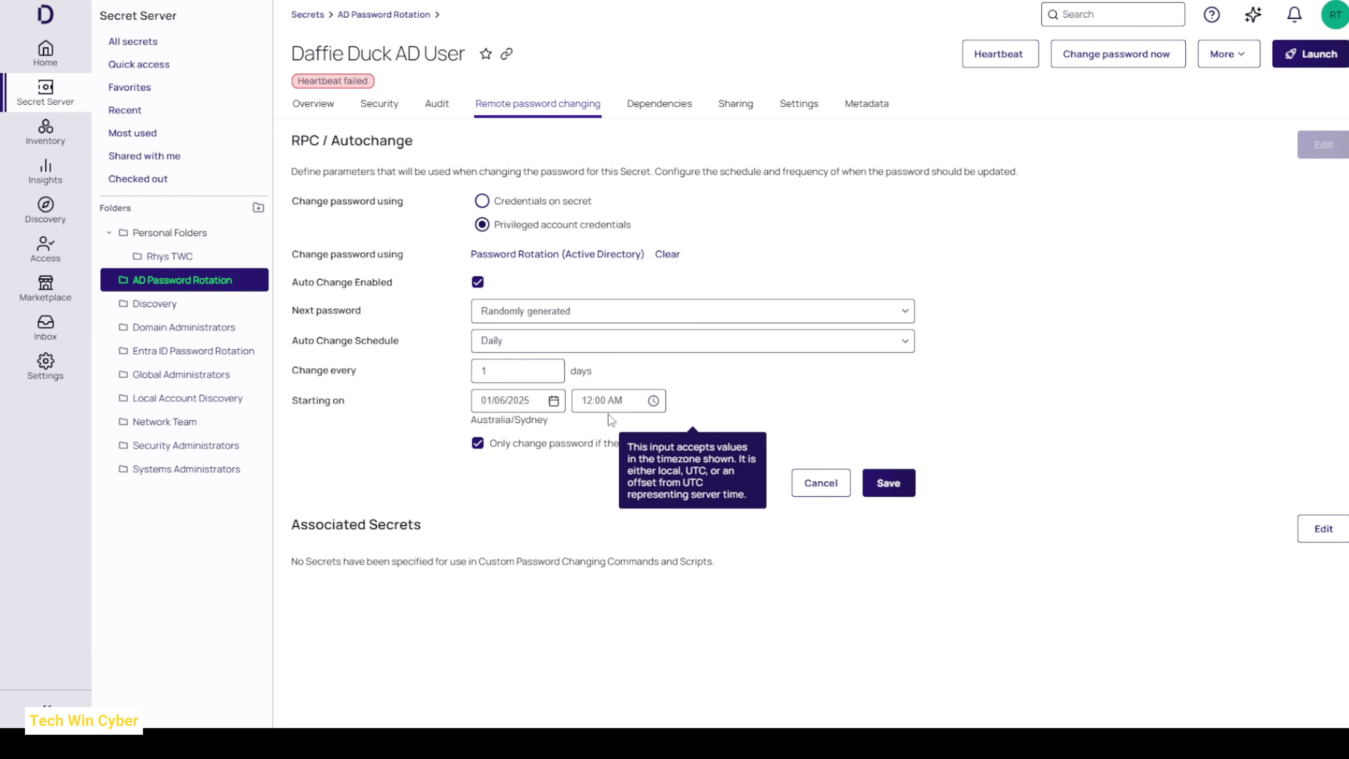
- Set the auto change start time to 12:00 PM, disable changing only when the secret is expired, and save
{"action": "left_click", "coordinate": [608, 404]}
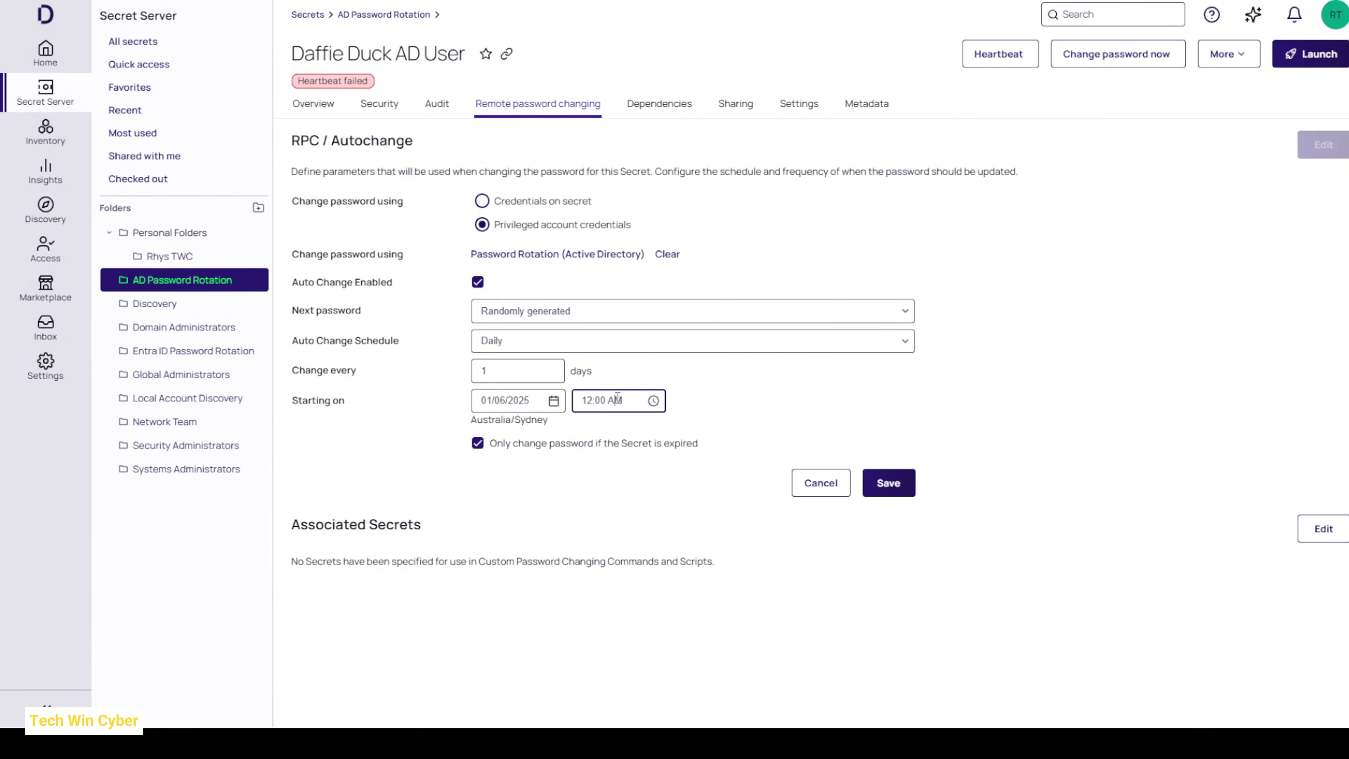
{"action": "key", "text": "p"}
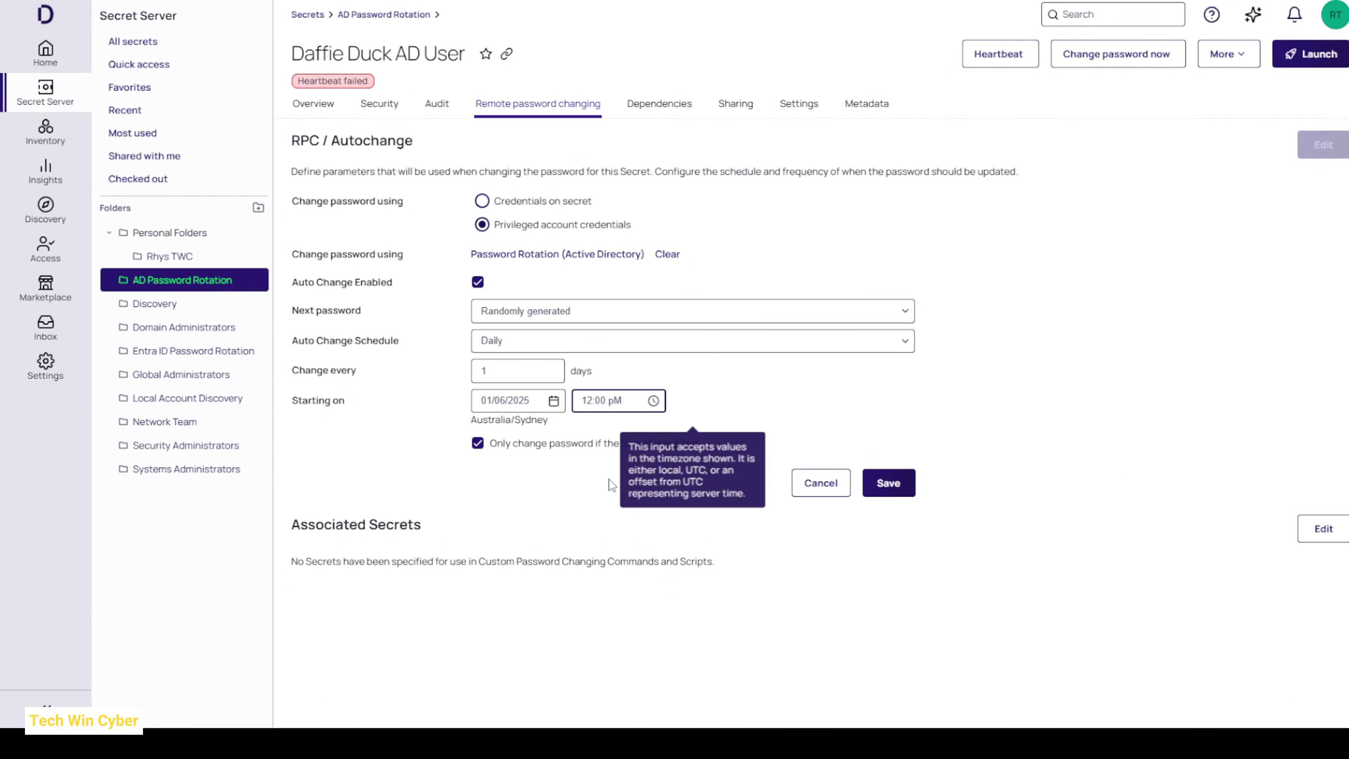
{"action": "left_click", "coordinate": [604, 492]}
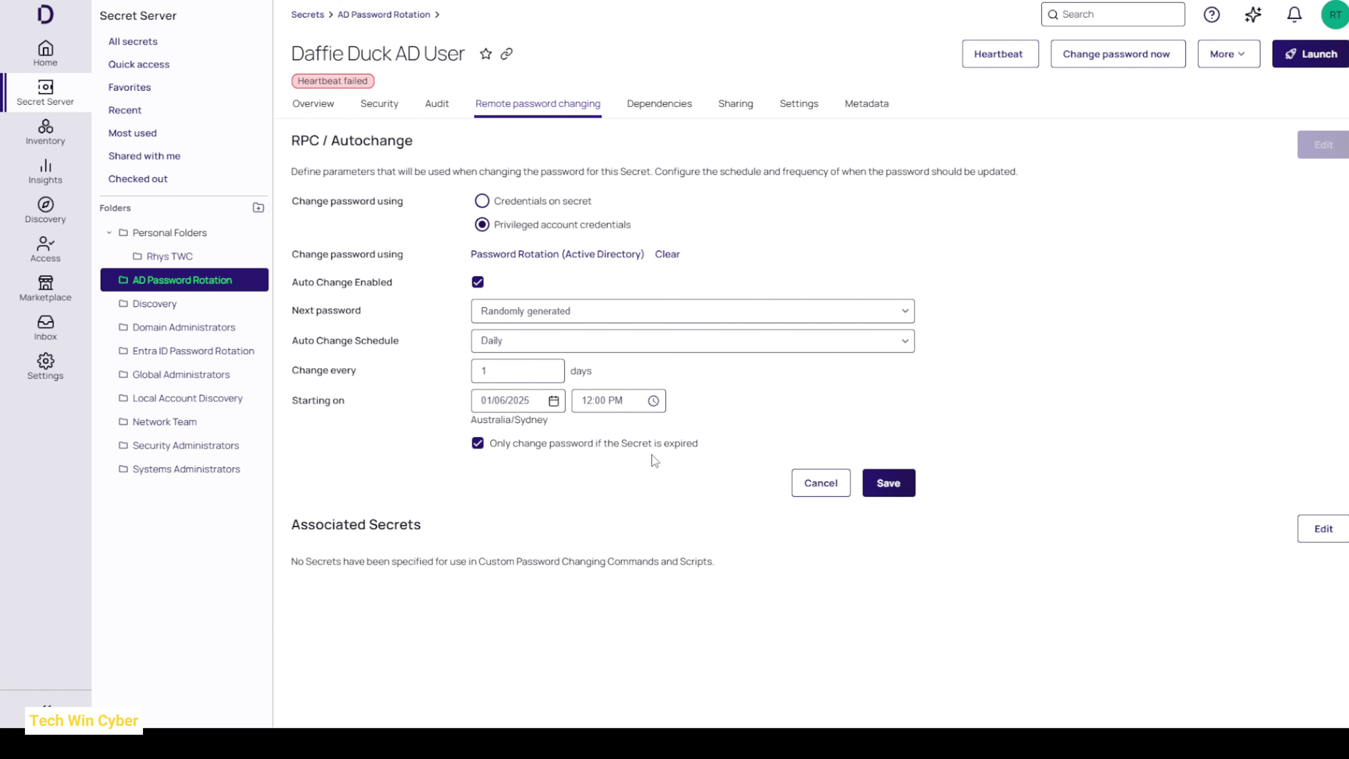
{"action": "left_click", "coordinate": [552, 451]}
{"action": "left_click", "coordinate": [889, 484]}
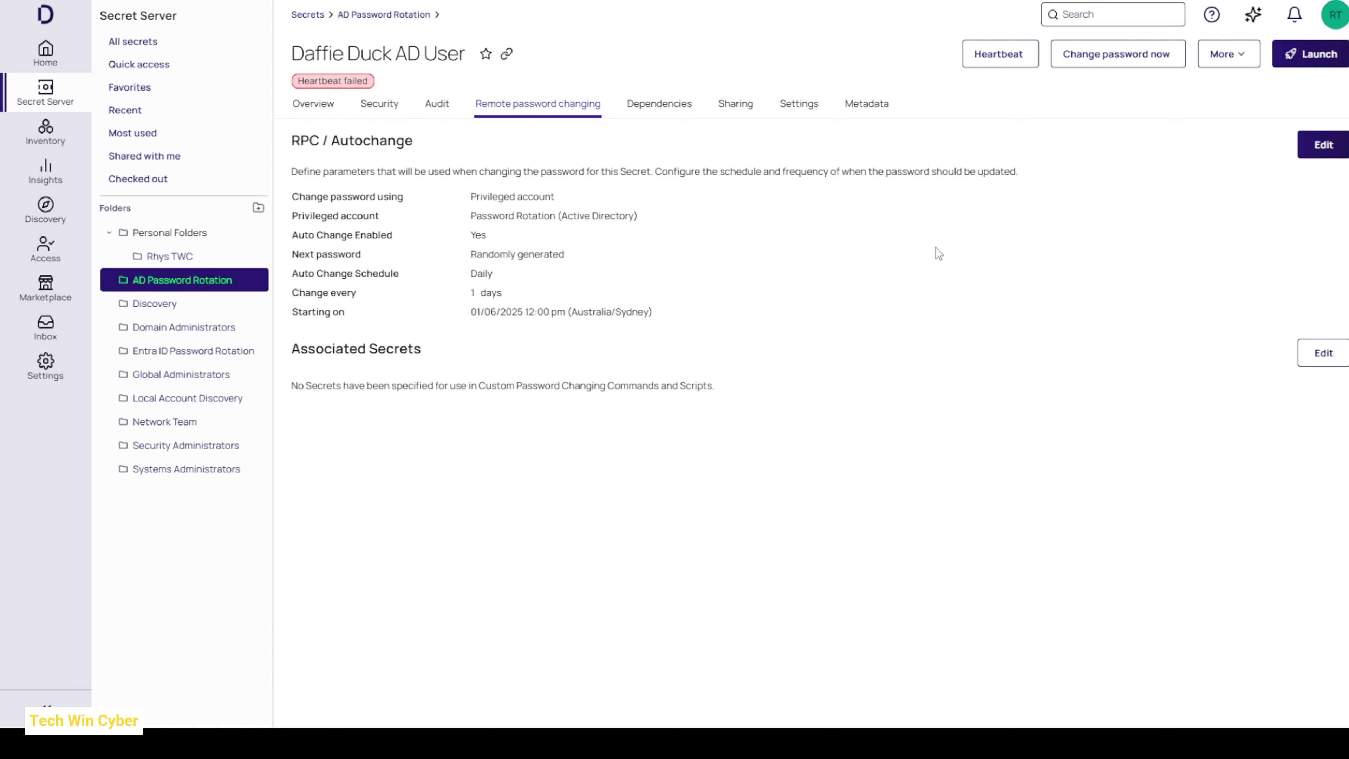
- Trigger an immediate password change for the secret using a randomly generated password
{"action": "left_click", "coordinate": [1106, 72]}
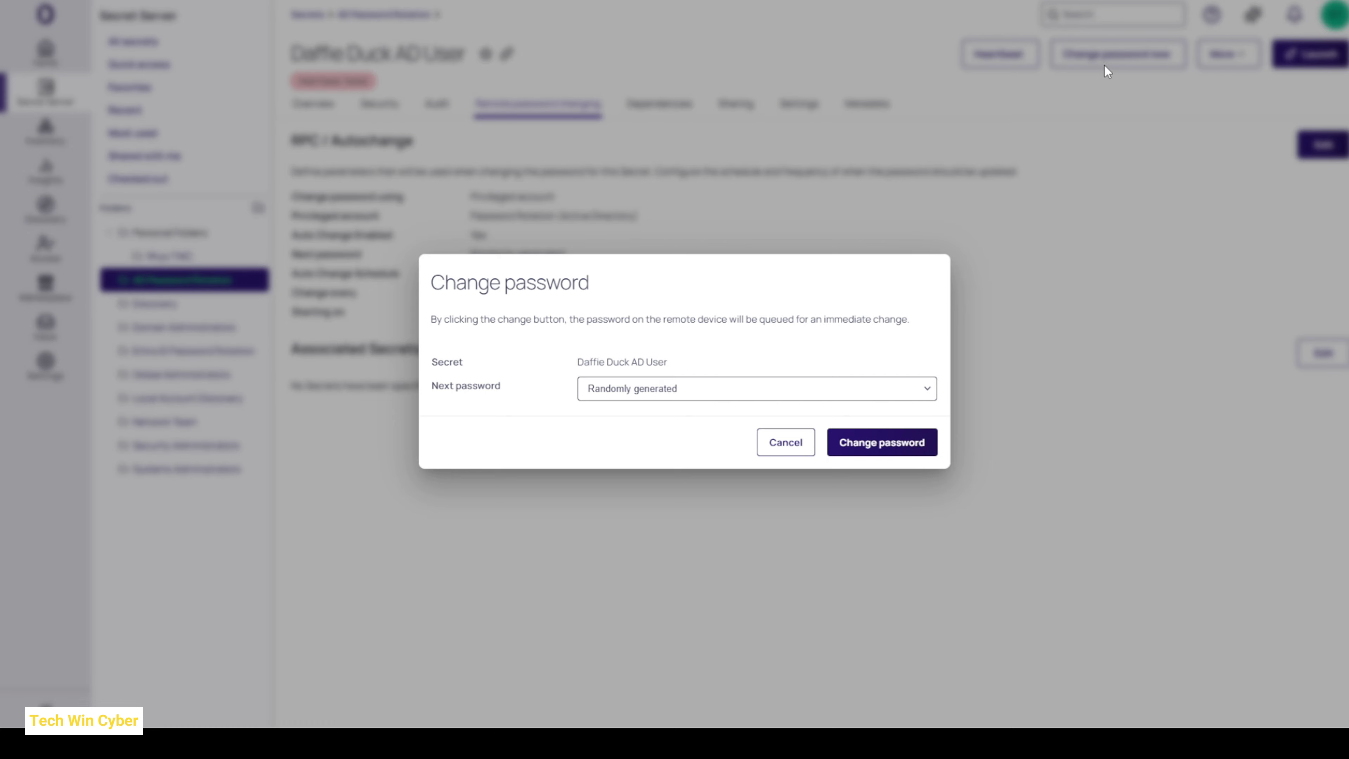
{"action": "left_click", "coordinate": [887, 454]}
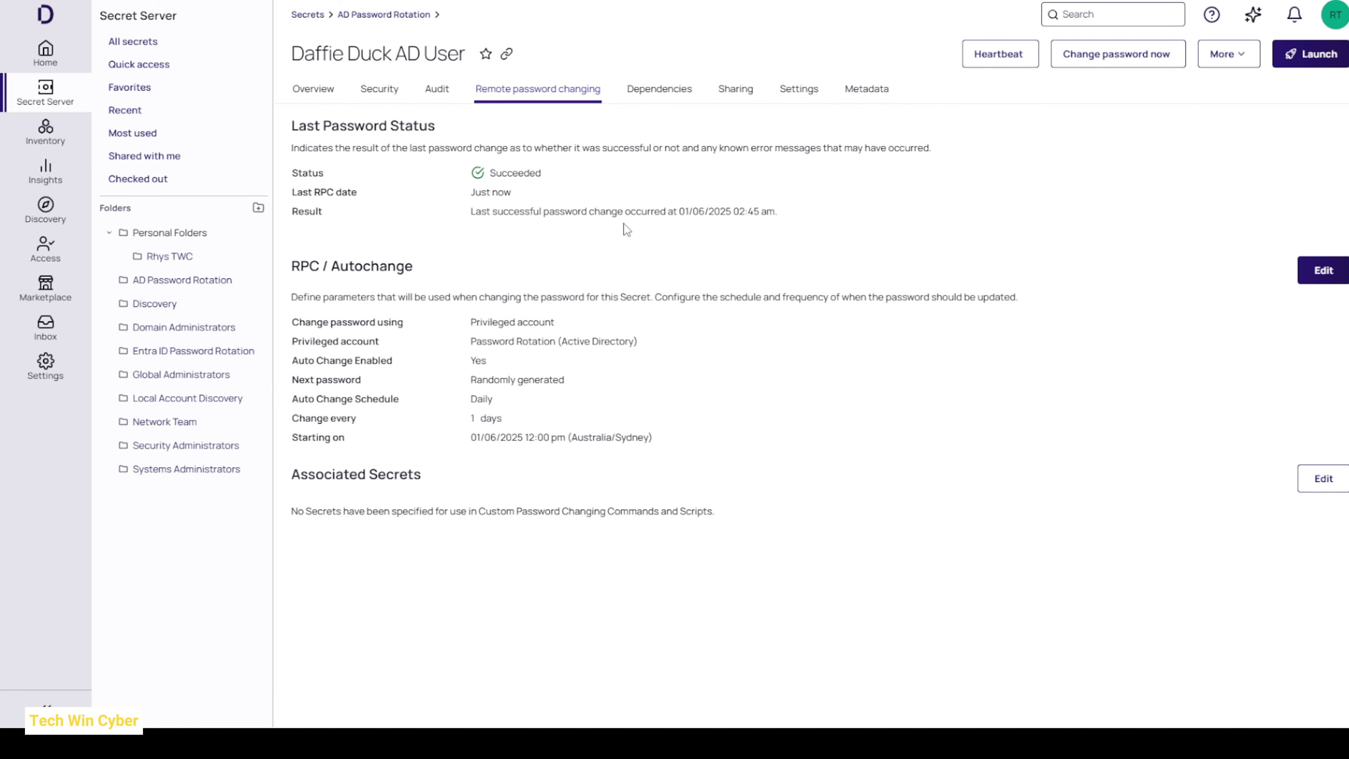
- Check the last heartbeat status in the secret's overview and reveal its stored password
{"action": "left_click", "coordinate": [328, 98]}
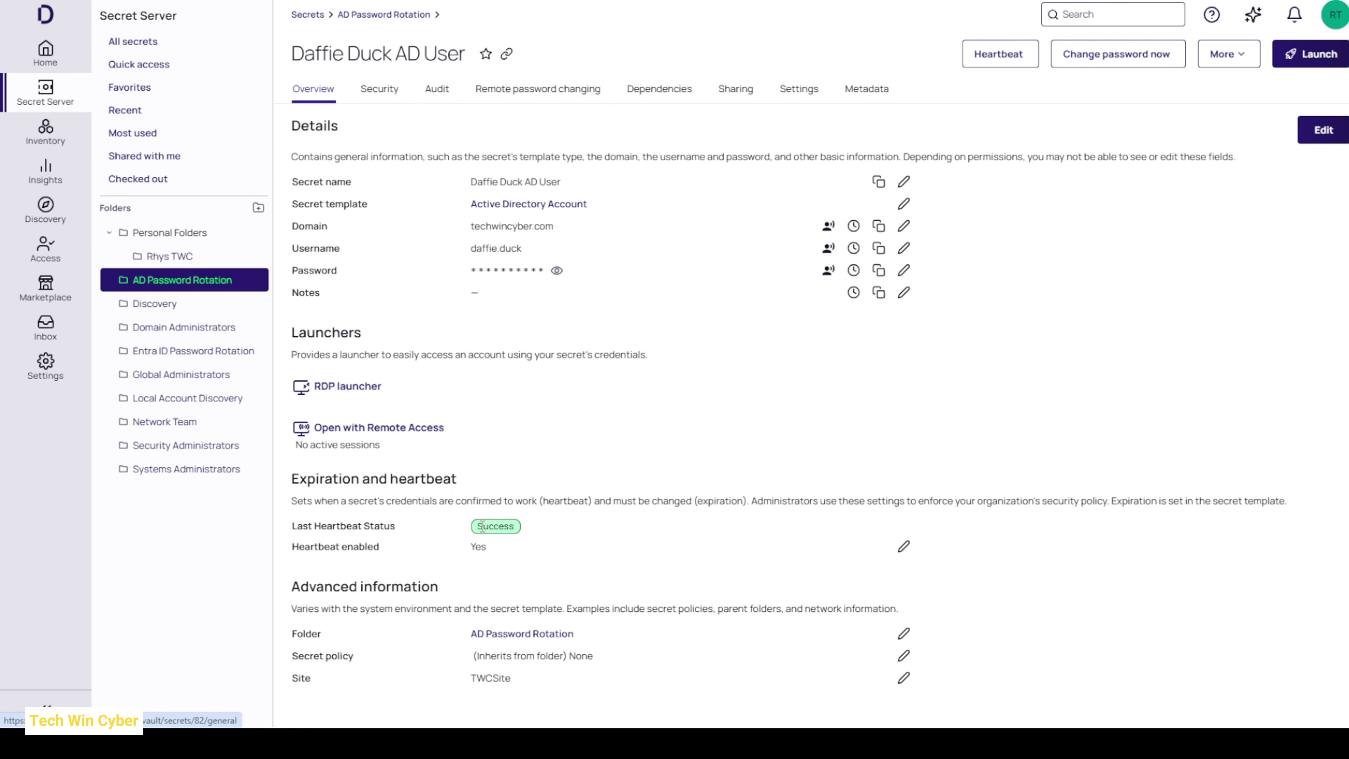
{"action": "left_click_drag", "start_coordinate": [479, 526], "coordinate": [560, 535]}
{"action": "left_click", "coordinate": [561, 535]}
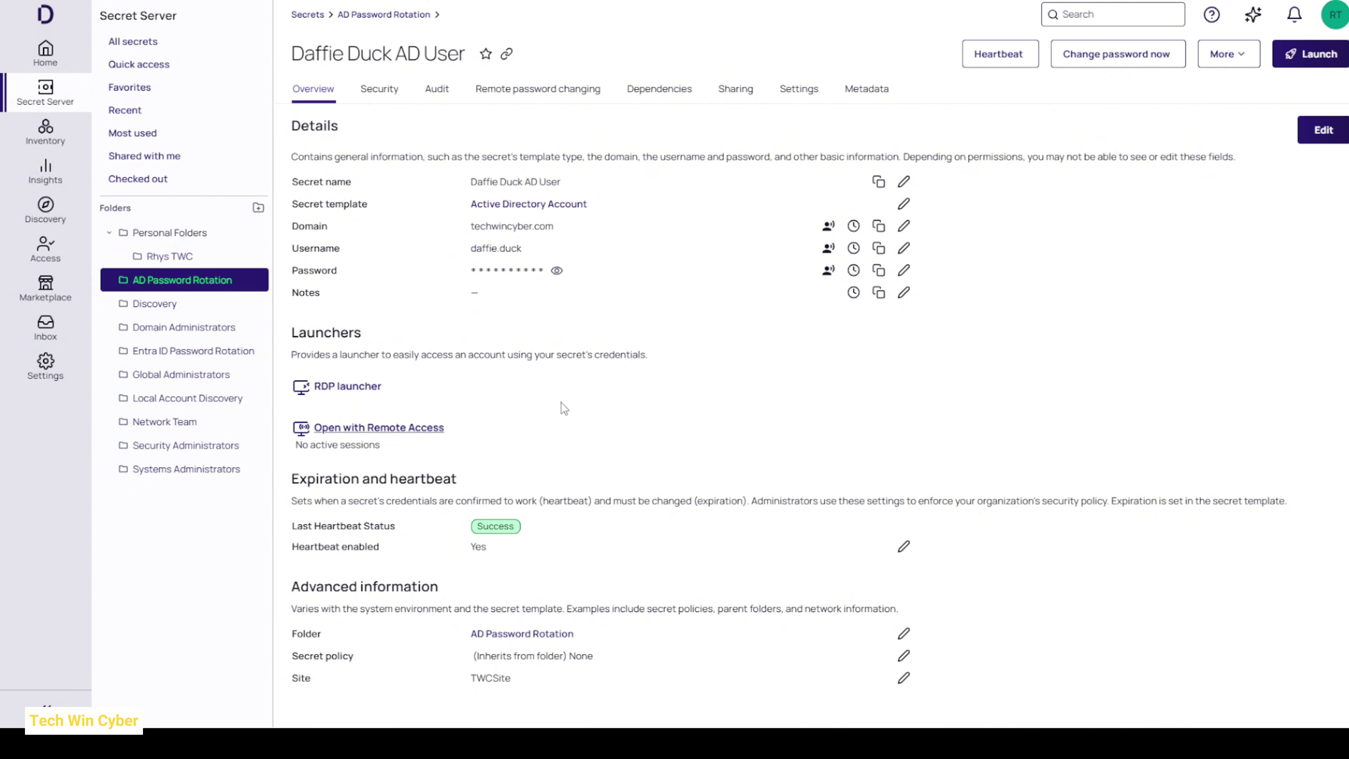
{"action": "left_click", "coordinate": [558, 272]}
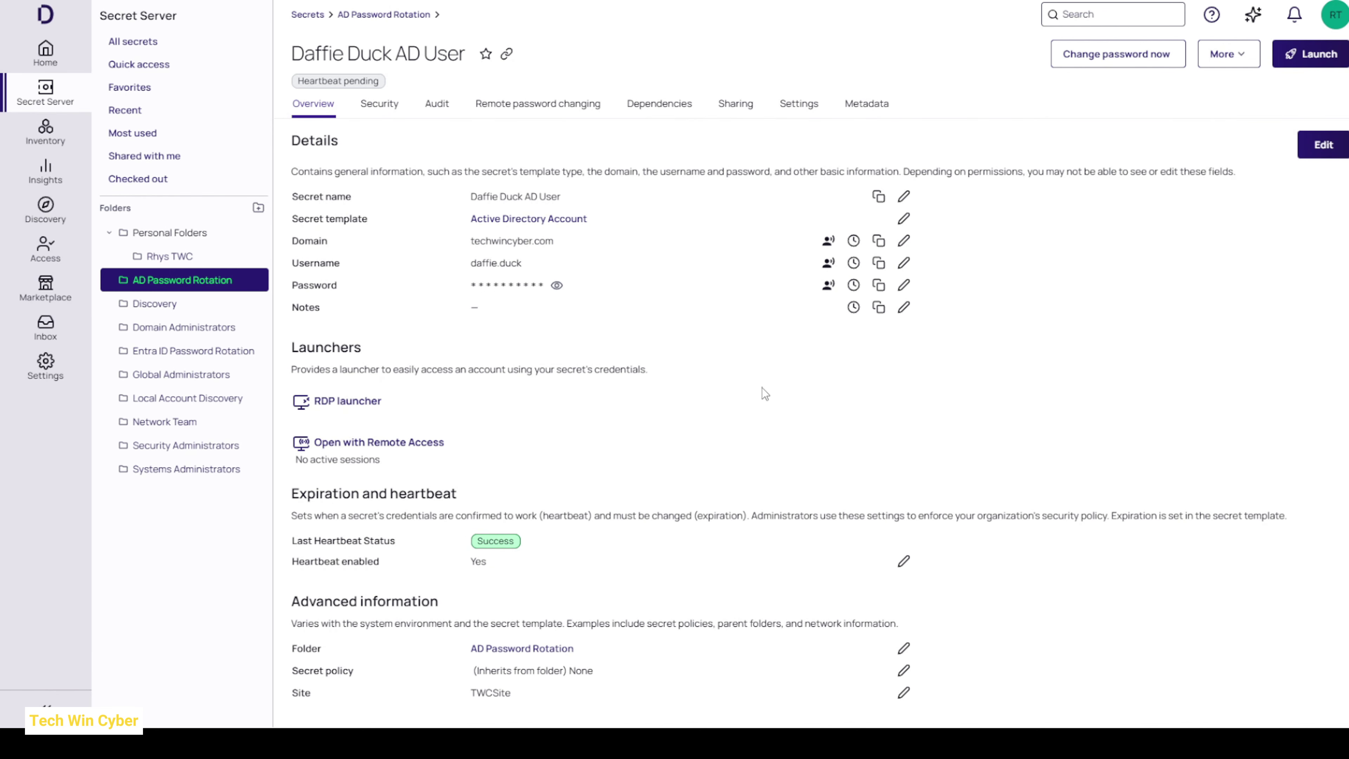
- Open the mapping settings of the Active Directory Account secret template from the Secret Server administration settings
{"action": "left_click", "coordinate": [38, 383]}
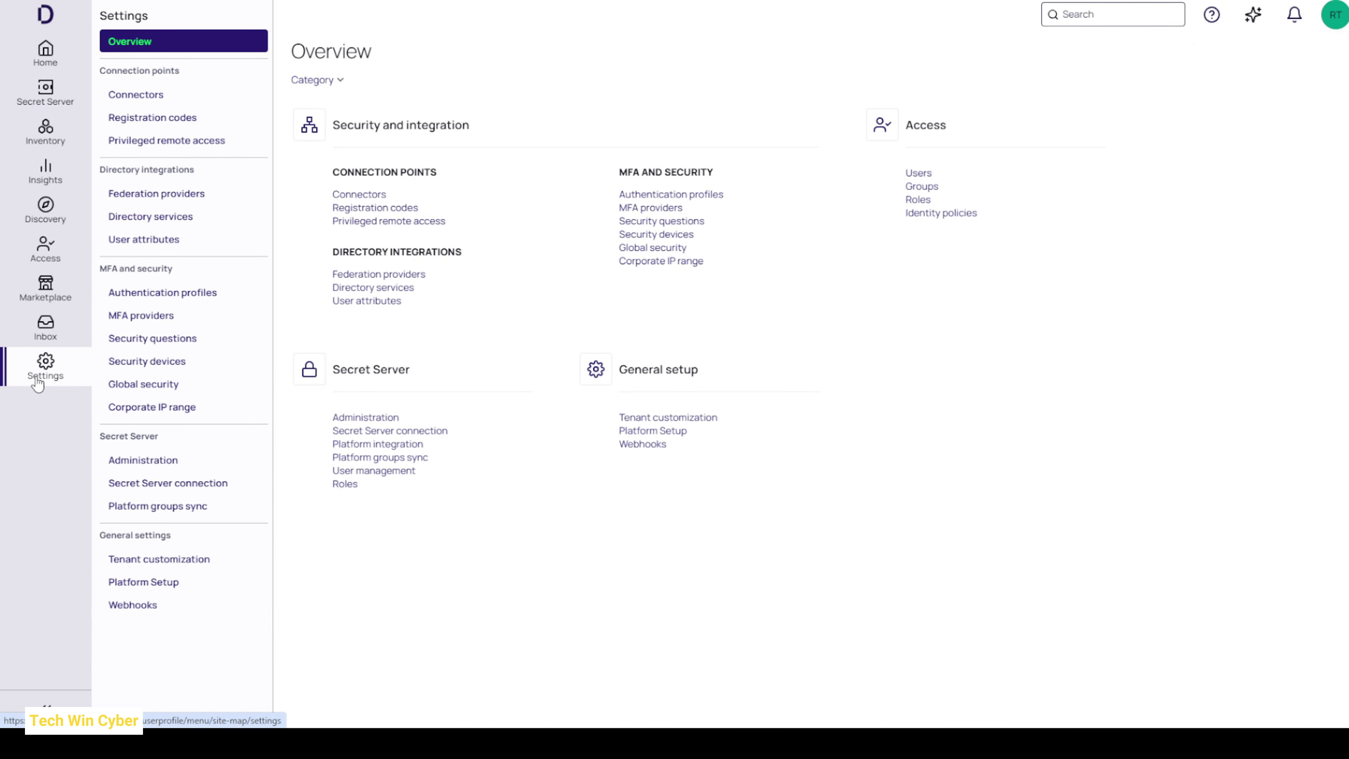
{"action": "left_click", "coordinate": [375, 420]}
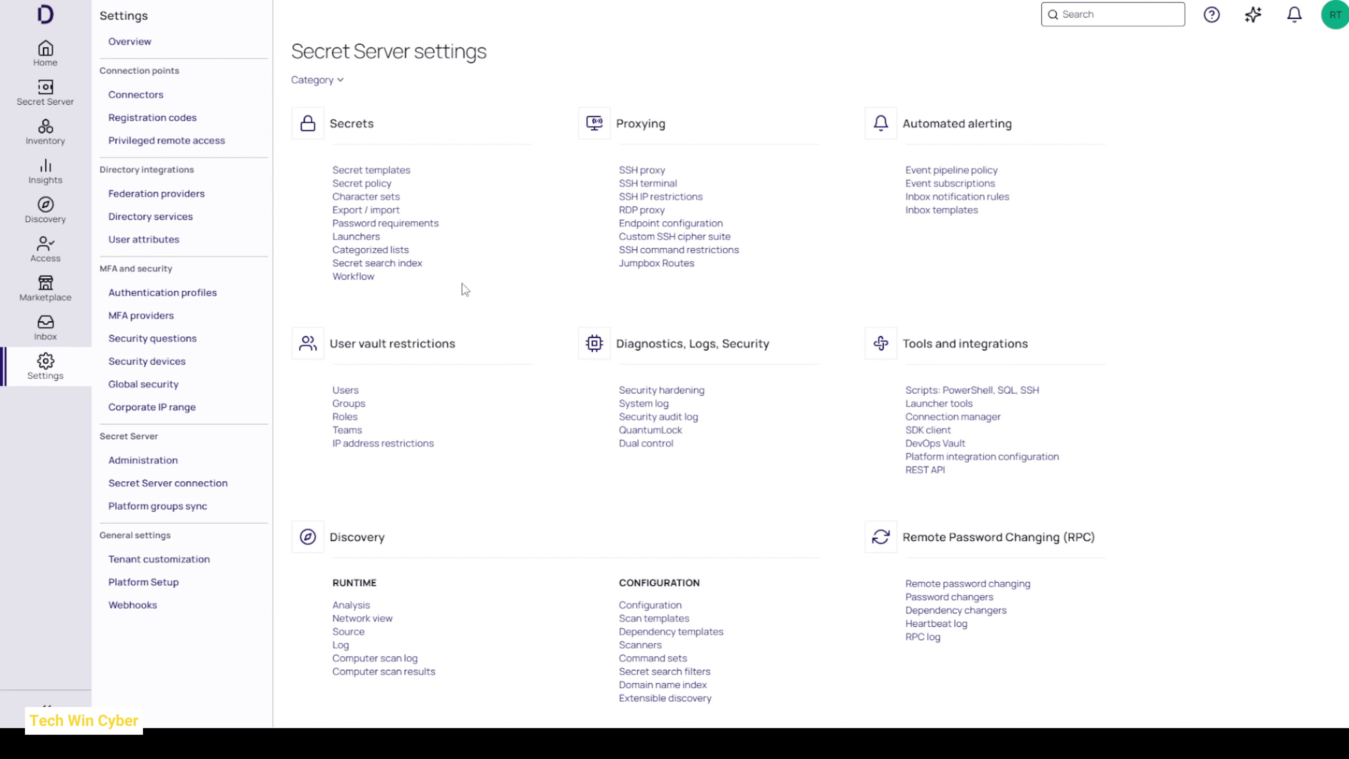
{"action": "left_click", "coordinate": [387, 174]}
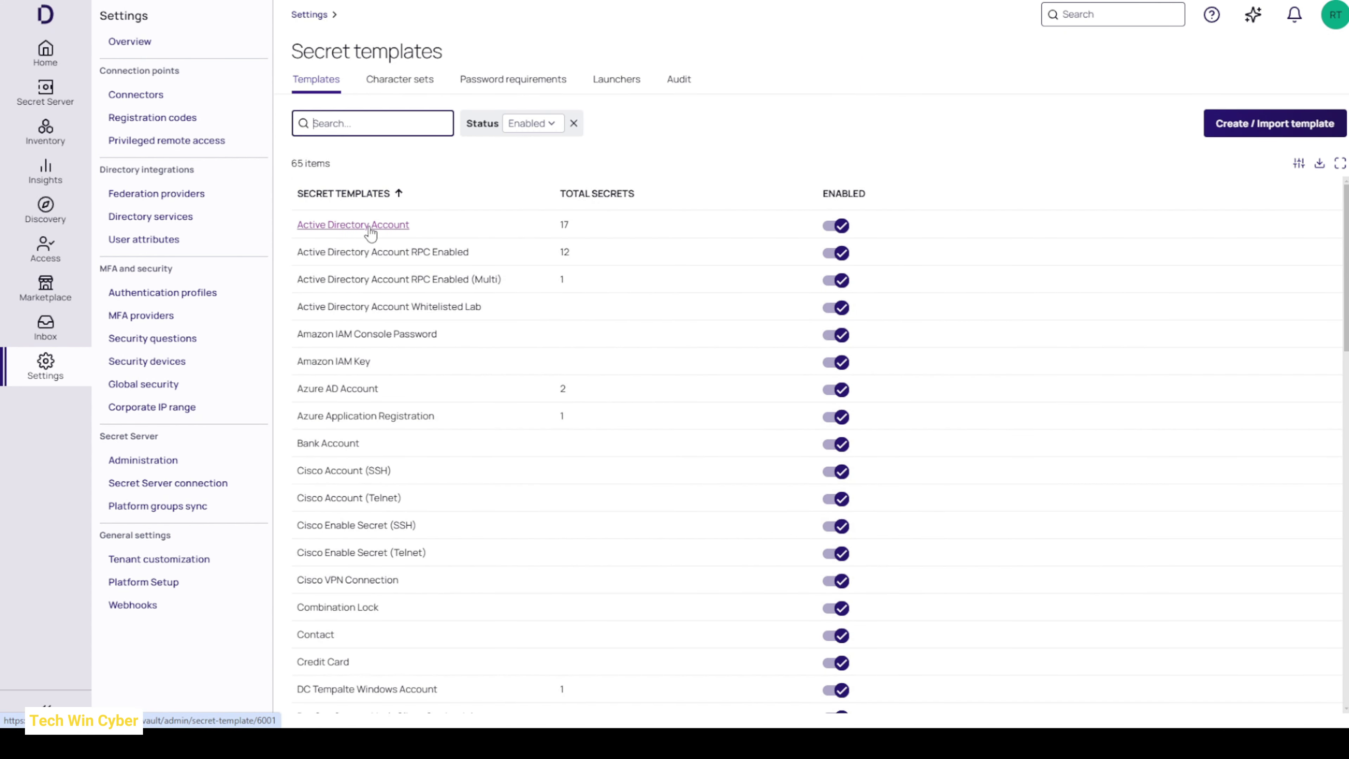
{"action": "left_click", "coordinate": [370, 226]}
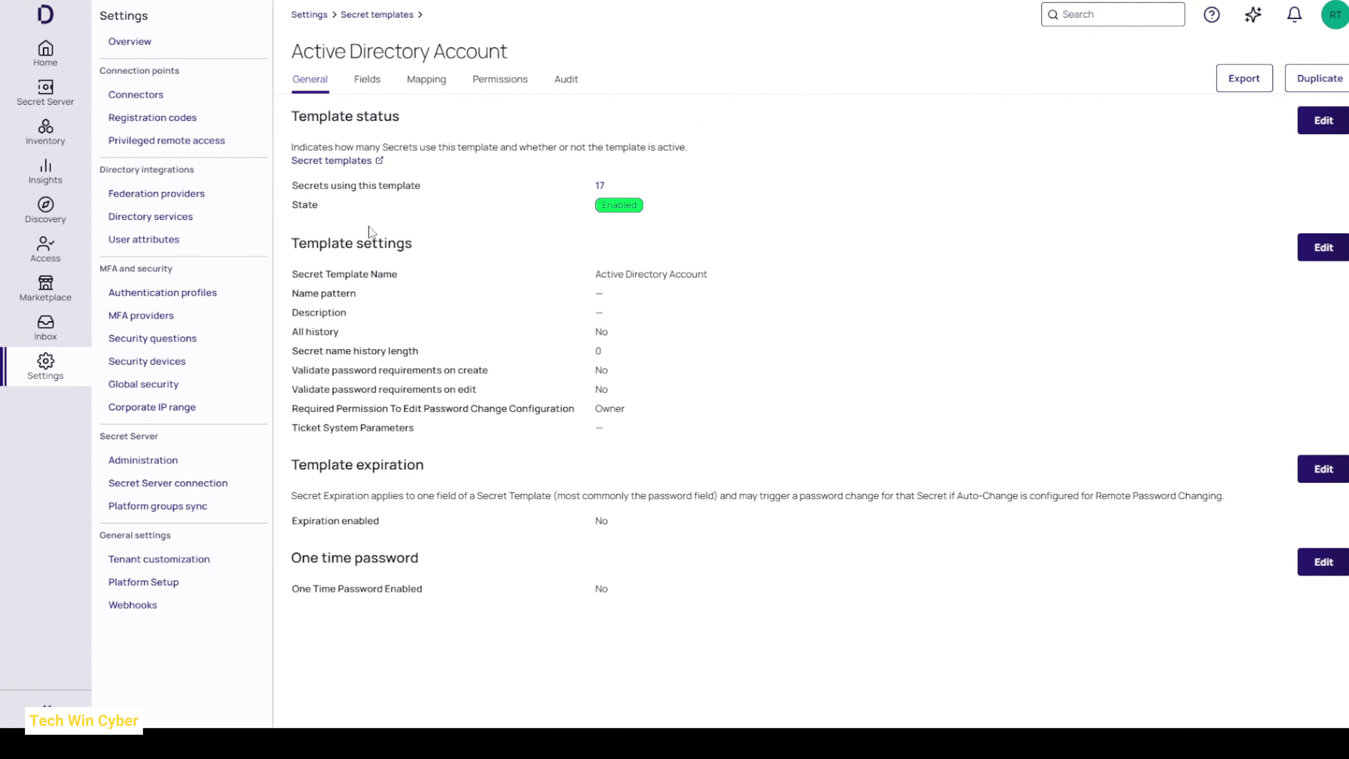
{"action": "left_click", "coordinate": [427, 81]}
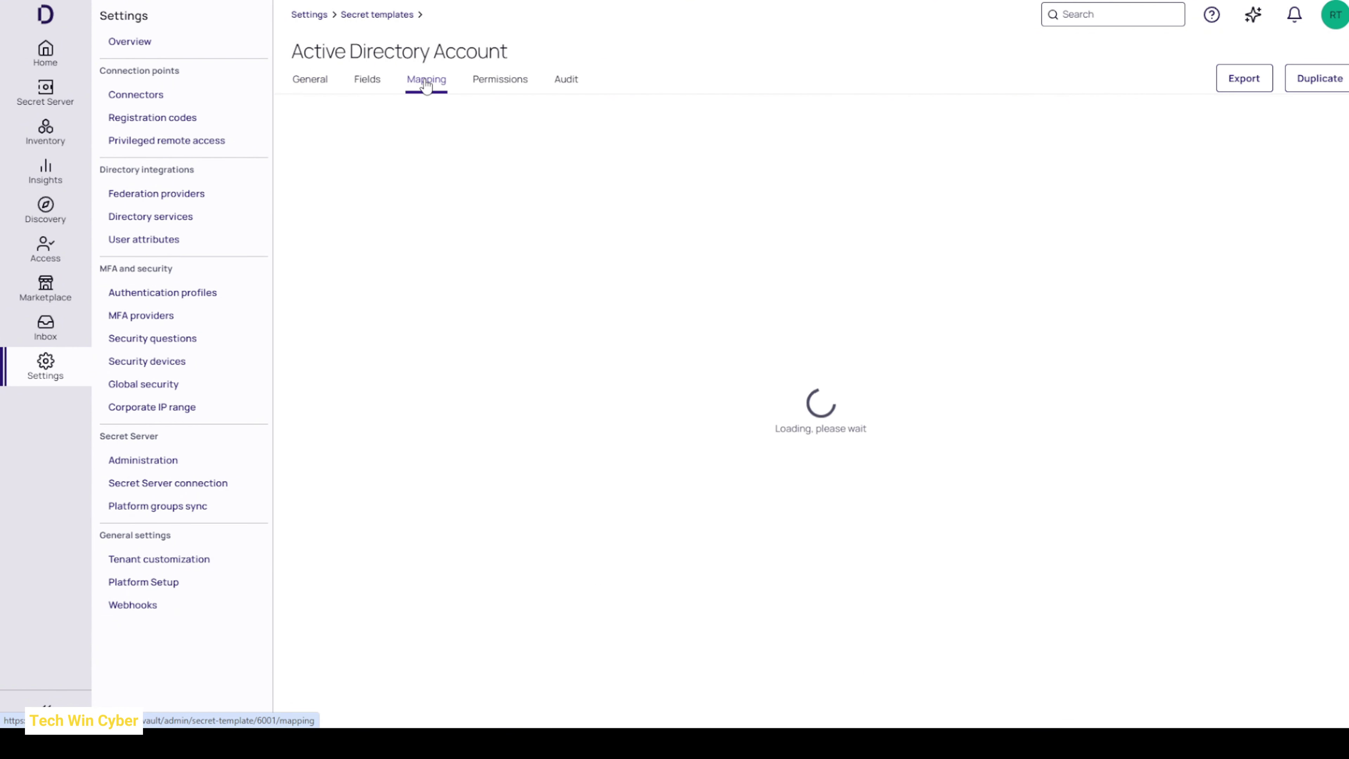
- Examine the template's remote password changing and heartbeat settings, including whether remote password changing is enabled
{"action": "mouse_move", "coordinate": [291, 156]}
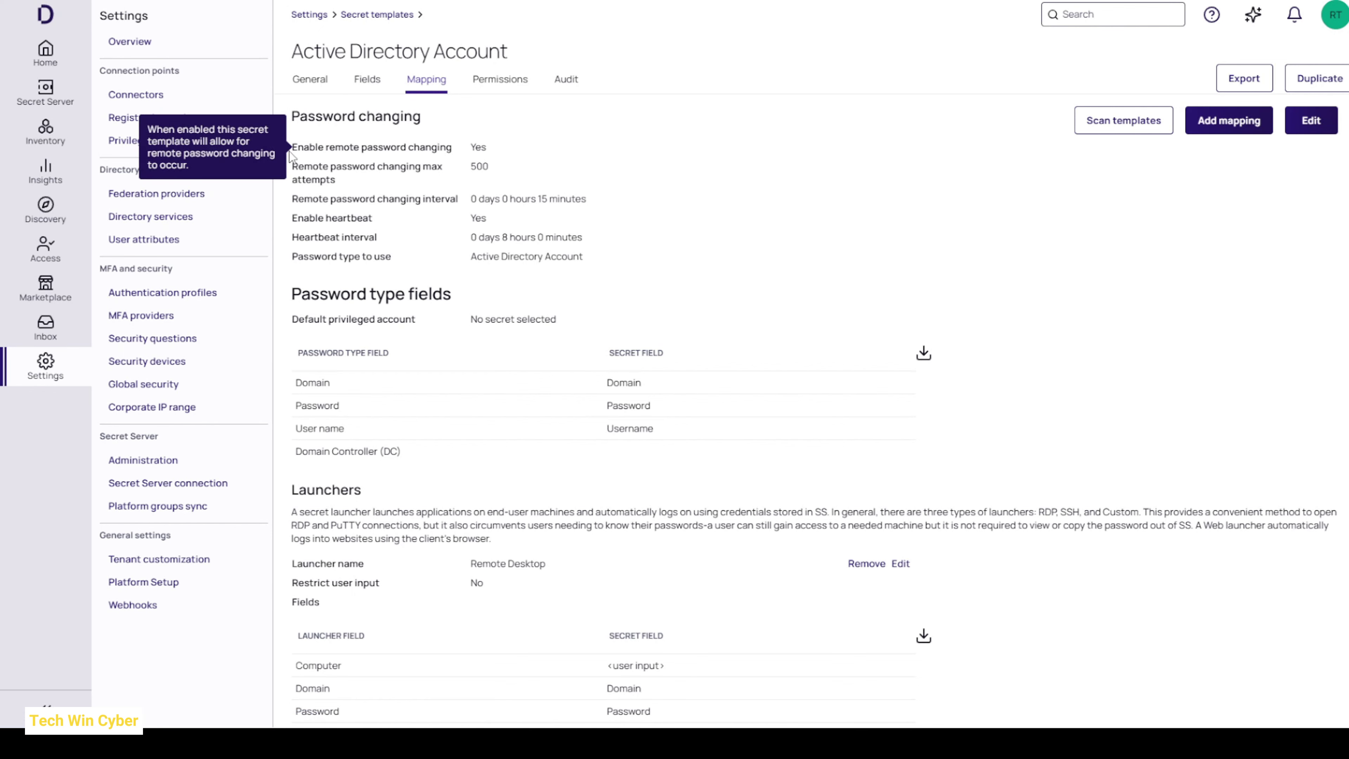
{"action": "left_click_drag", "start_coordinate": [306, 151], "coordinate": [400, 150]}
{"action": "double_click", "coordinate": [409, 149]}
{"action": "left_click", "coordinate": [549, 146]}
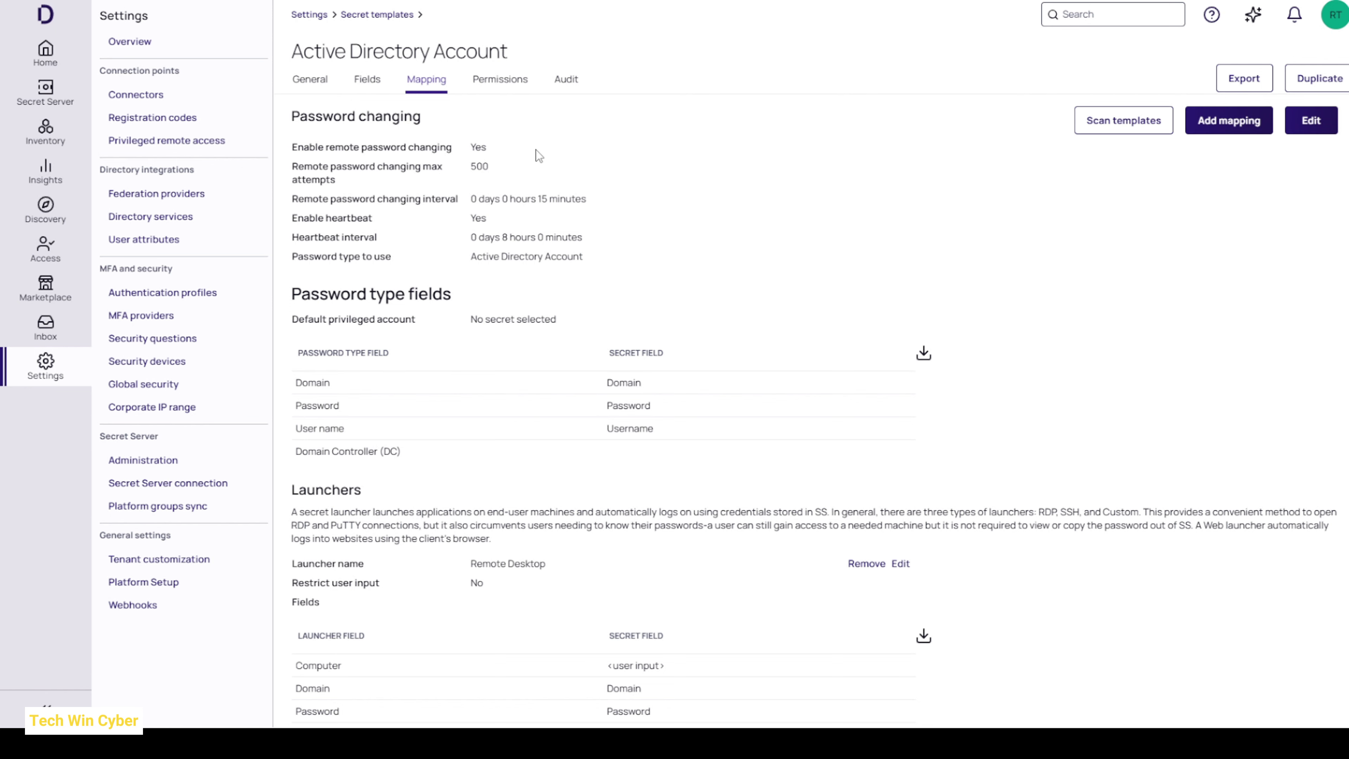
{"action": "left_click_drag", "start_coordinate": [493, 153], "coordinate": [285, 147]}
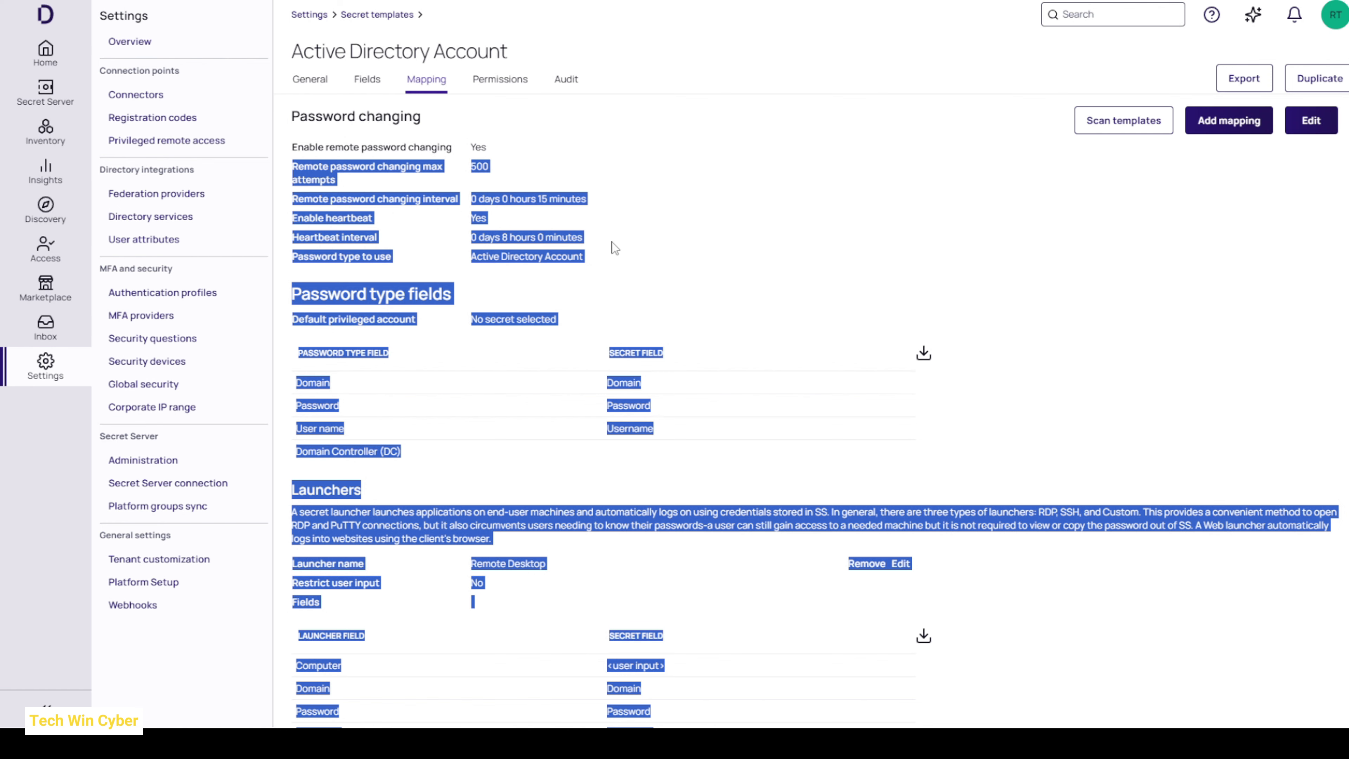
{"action": "left_click", "coordinate": [579, 256]}
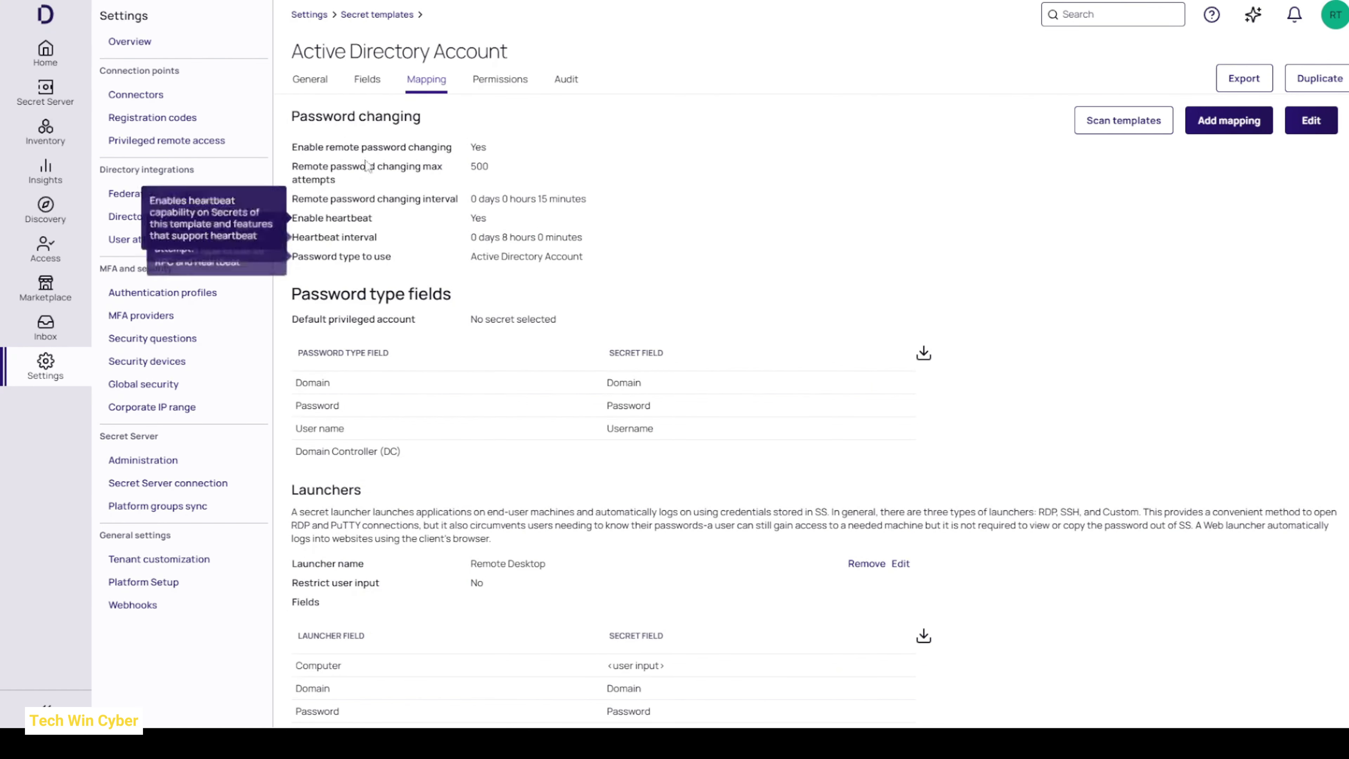